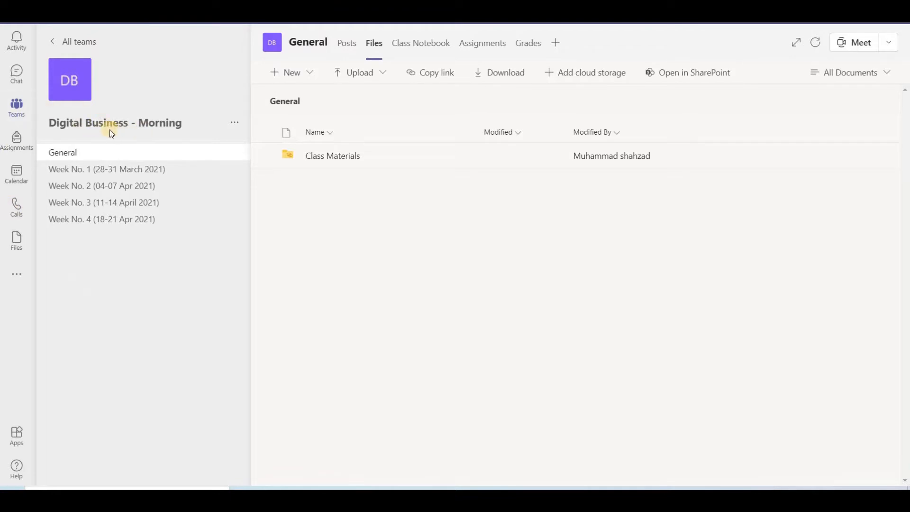
Start a new quiz form from the General channel's assignments and postpone the Internet Explorer 11 setup.
{"action": "left_click", "coordinate": [478, 46]}
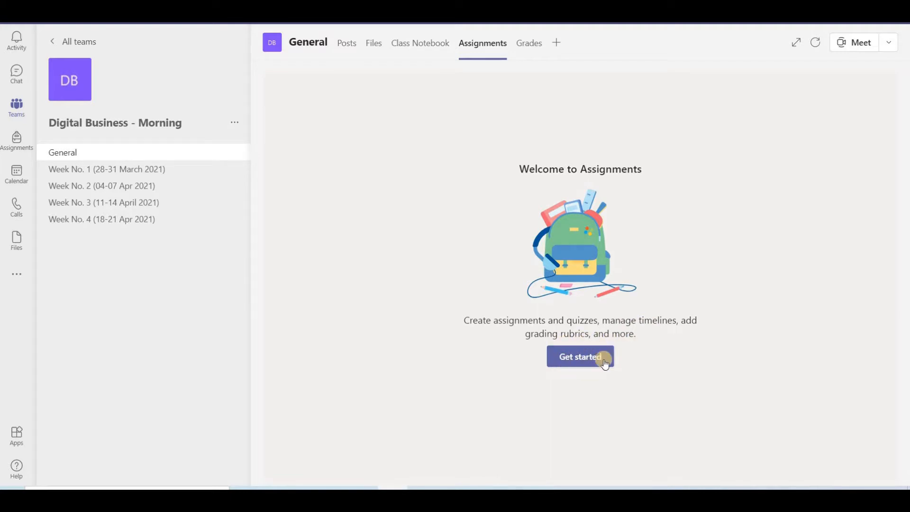
{"action": "left_click", "coordinate": [586, 368]}
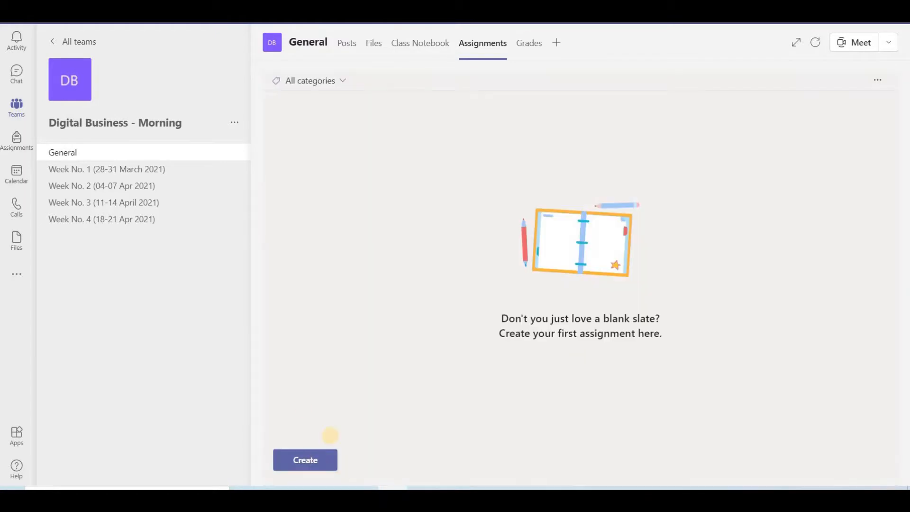
{"action": "left_click", "coordinate": [309, 460]}
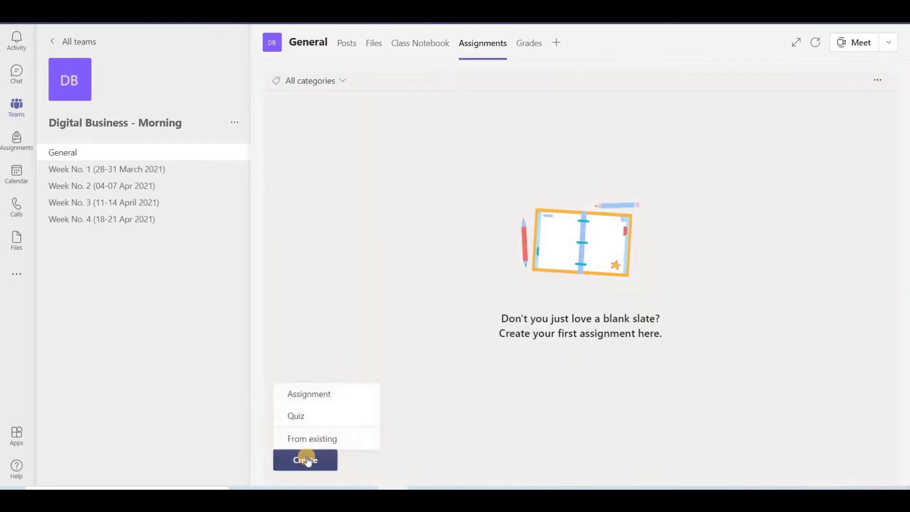
{"action": "left_click", "coordinate": [299, 415]}
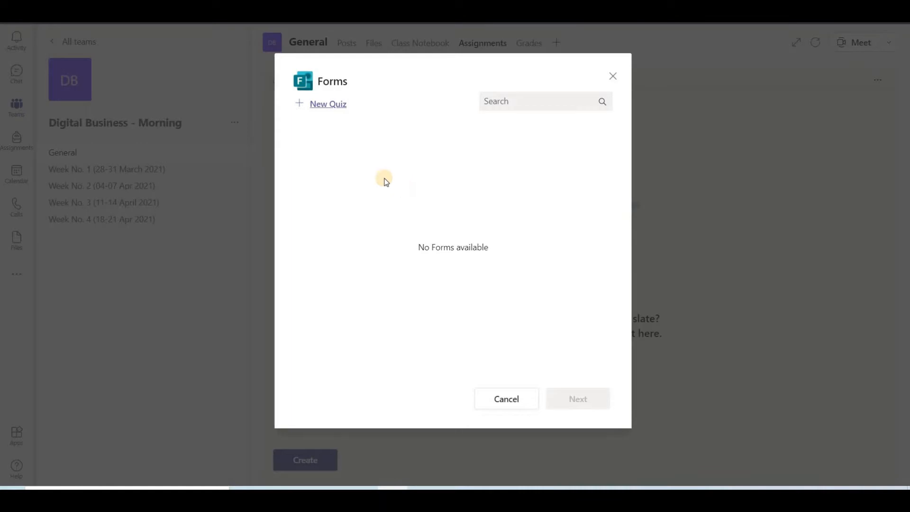
{"action": "left_click", "coordinate": [329, 104]}
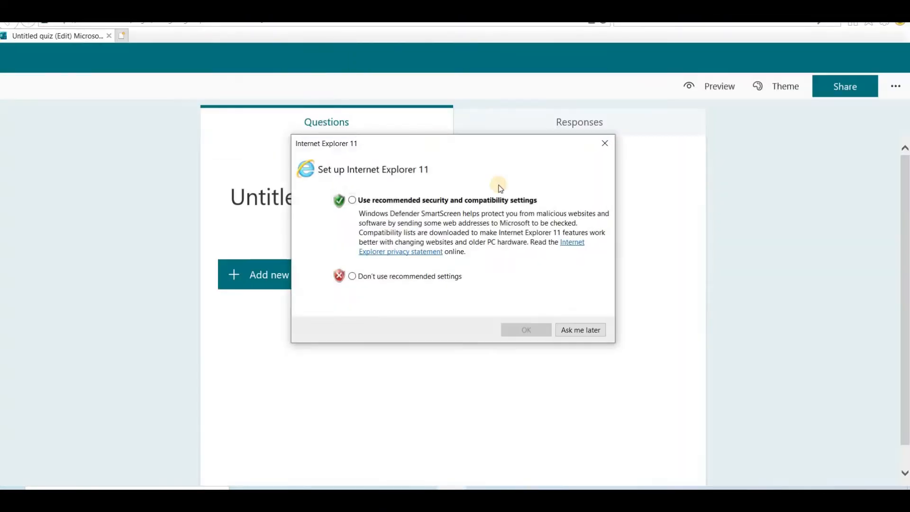
{"action": "left_click", "coordinate": [585, 329]}
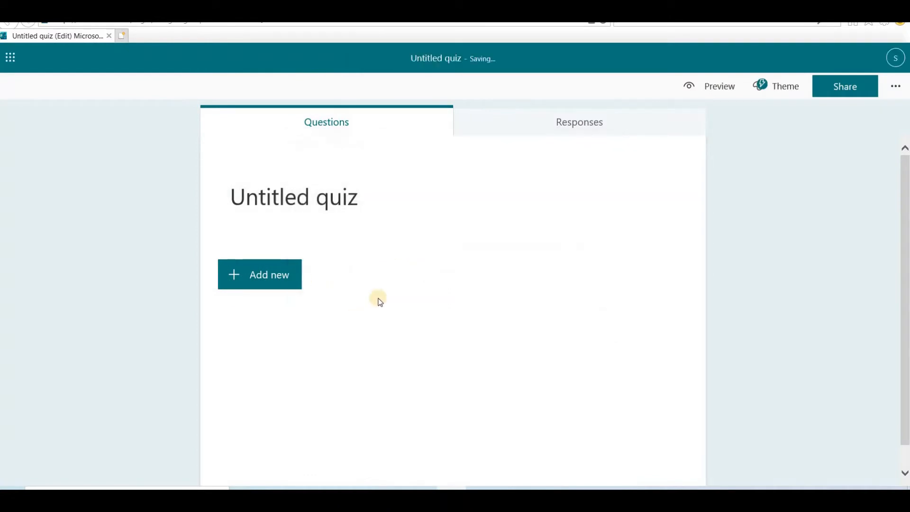
Title the untitled quiz "Digital Business".
{"action": "left_click", "coordinate": [289, 197]}
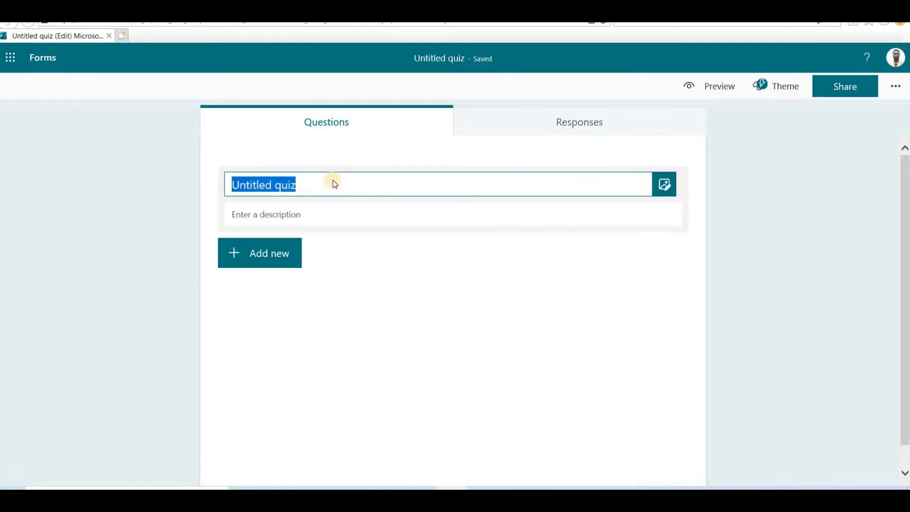
{"action": "type", "text": "D"}
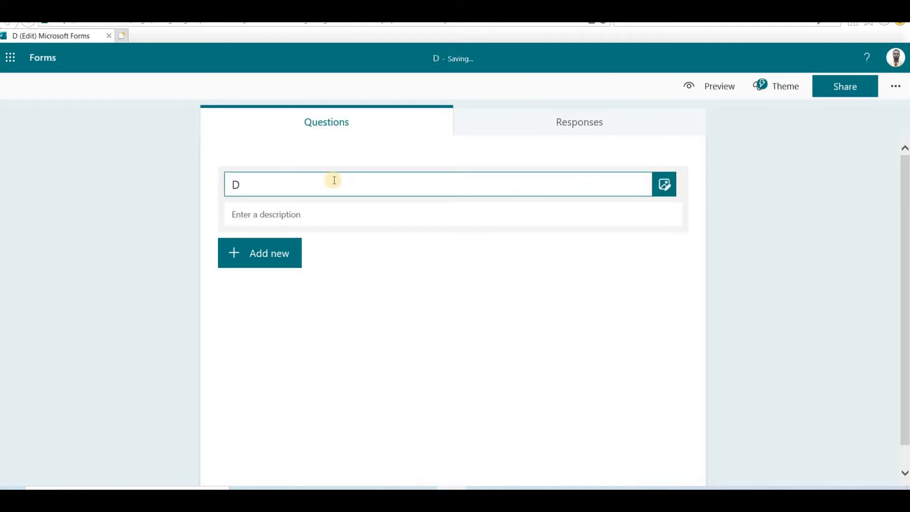
{"action": "type", "text": "igital B"}
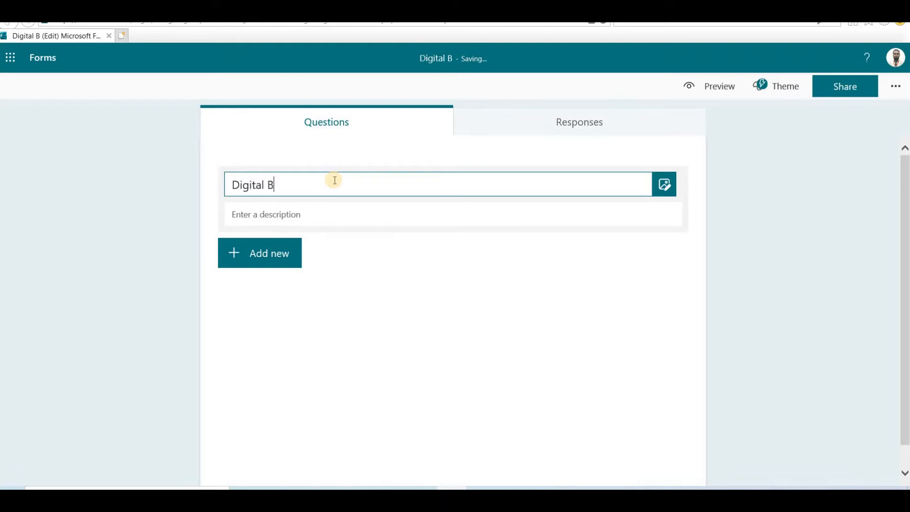
{"action": "type", "text": "usiness"}
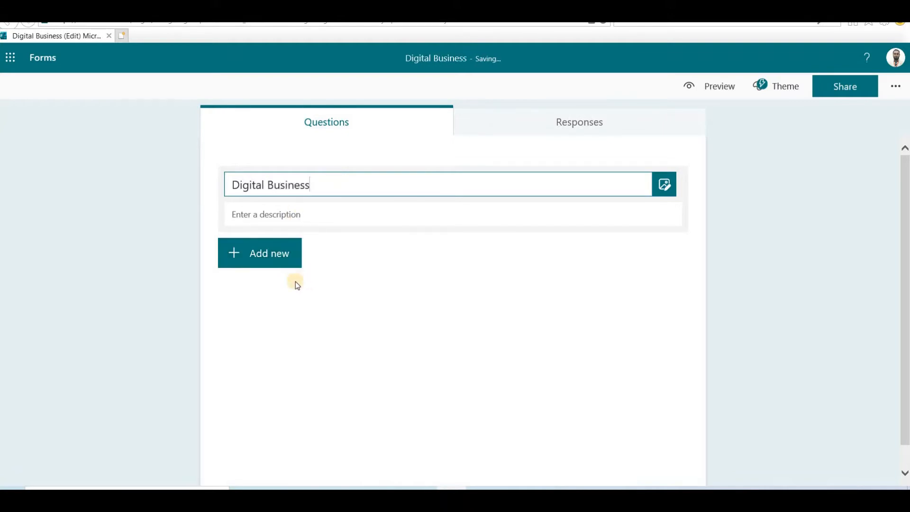
{"action": "left_click", "coordinate": [299, 298]}
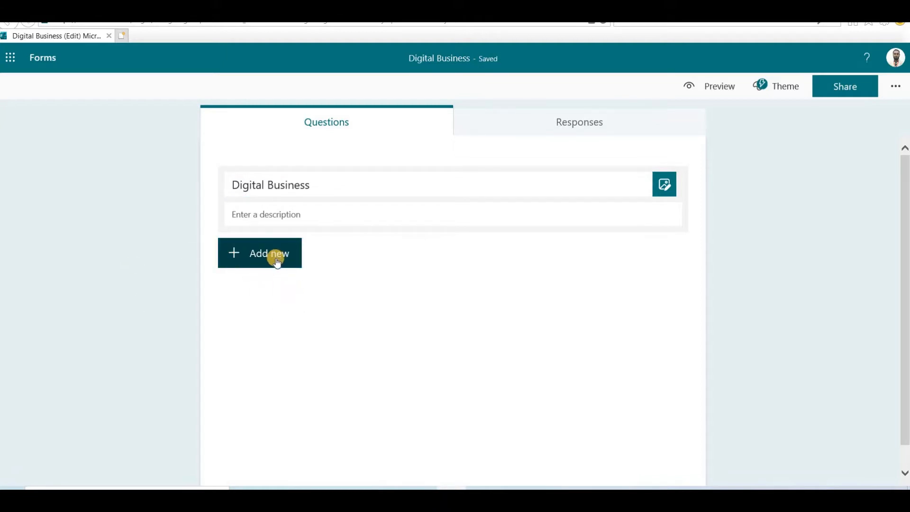
Add a choice question reading "Which one of the following is not an advantage for a marketing intranet?", copied from the question text file.
{"action": "left_click", "coordinate": [257, 256]}
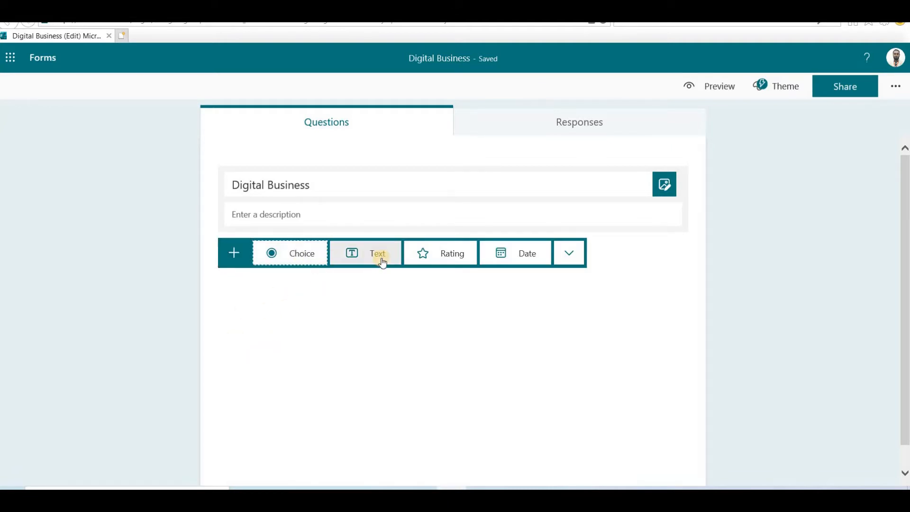
{"action": "left_click", "coordinate": [567, 253]}
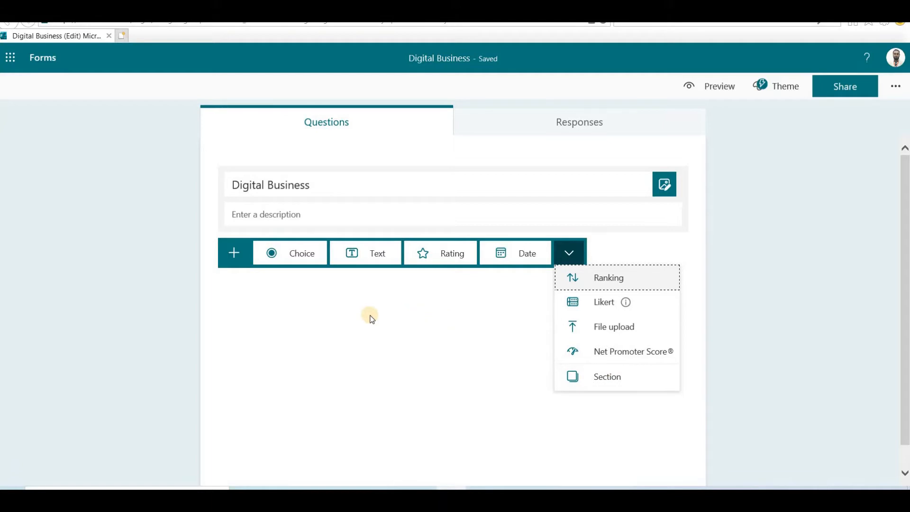
{"action": "left_click", "coordinate": [299, 255]}
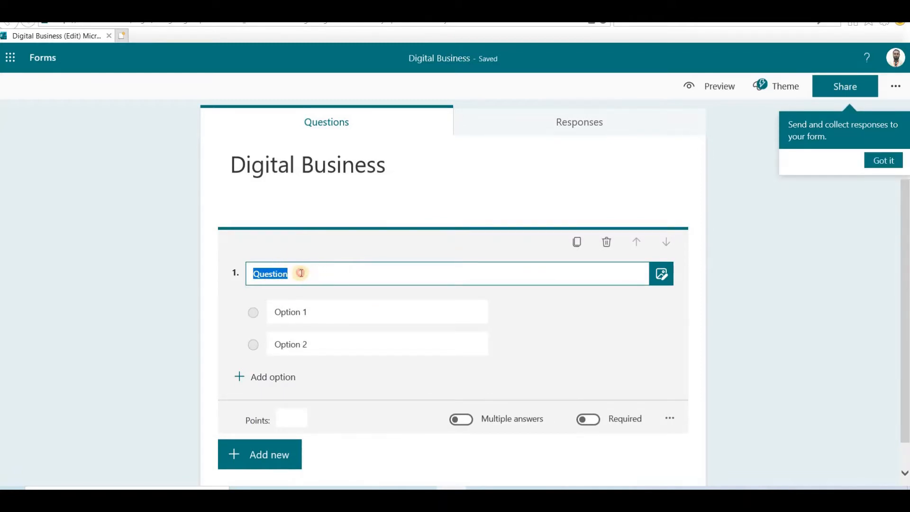
{"action": "left_click", "coordinate": [300, 273]}
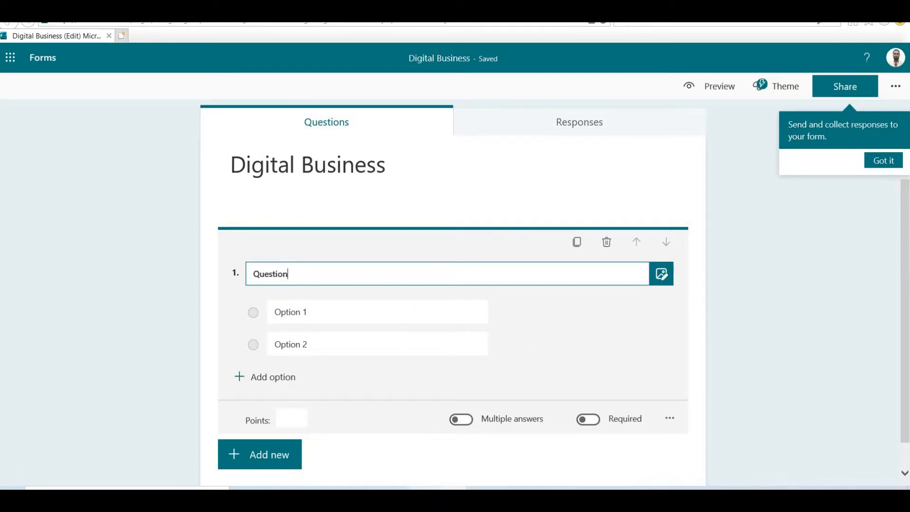
{"action": "left_click", "coordinate": [421, 497]}
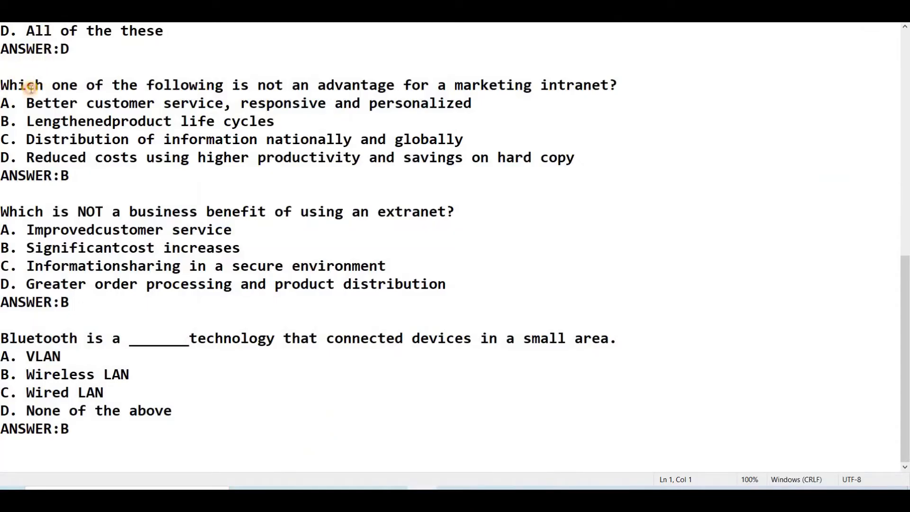
{"action": "left_click_drag", "start_coordinate": [2, 86], "coordinate": [632, 85]}
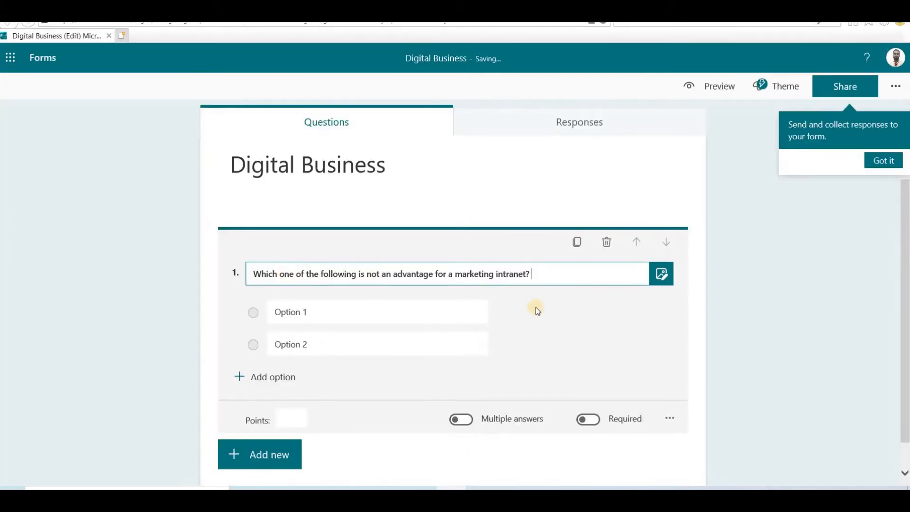
Fill question 1's first option with "Better customer service, responsive and personalized", copied from answer A in the text file.
{"action": "mouse_move", "coordinate": [535, 306]}
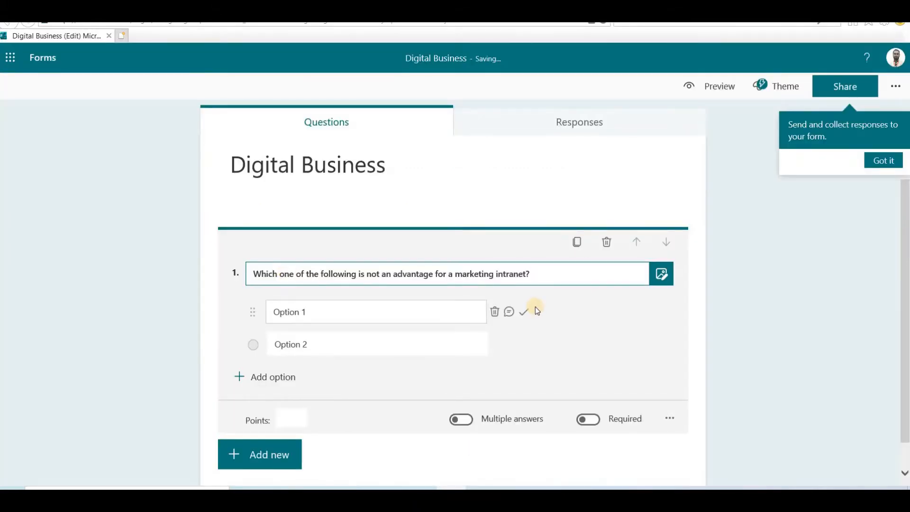
{"action": "scroll", "coordinate": [536, 311], "scroll_direction": "down", "scroll_amount": 1}
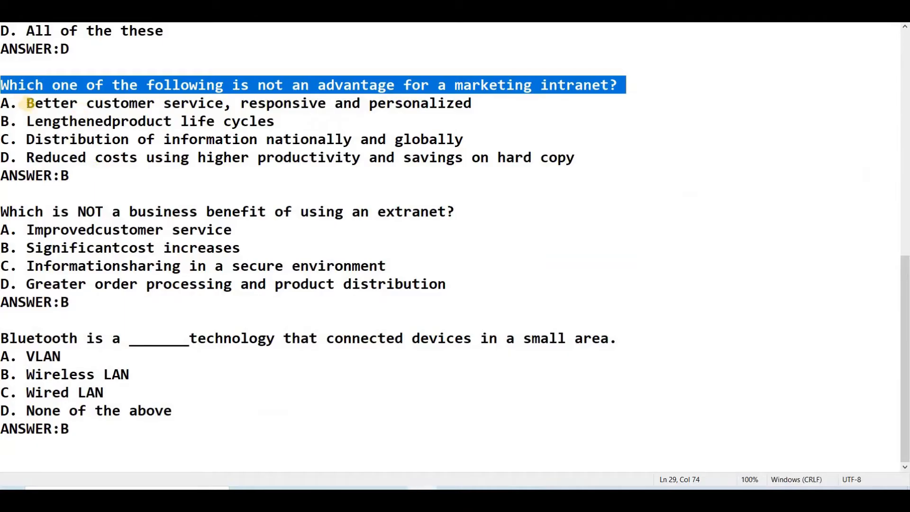
{"action": "left_click", "coordinate": [27, 104]}
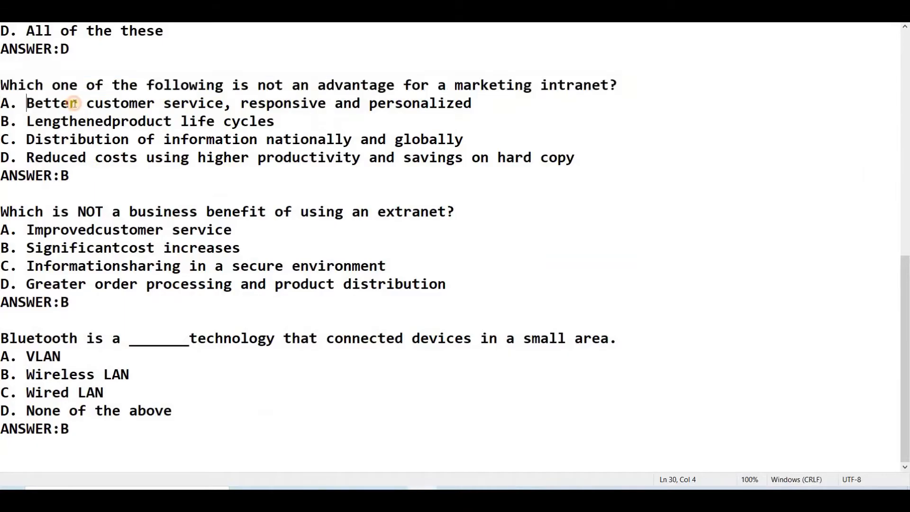
{"action": "left_click_drag", "start_coordinate": [74, 104], "coordinate": [484, 104]}
{"action": "key", "text": "ctrl+c"}
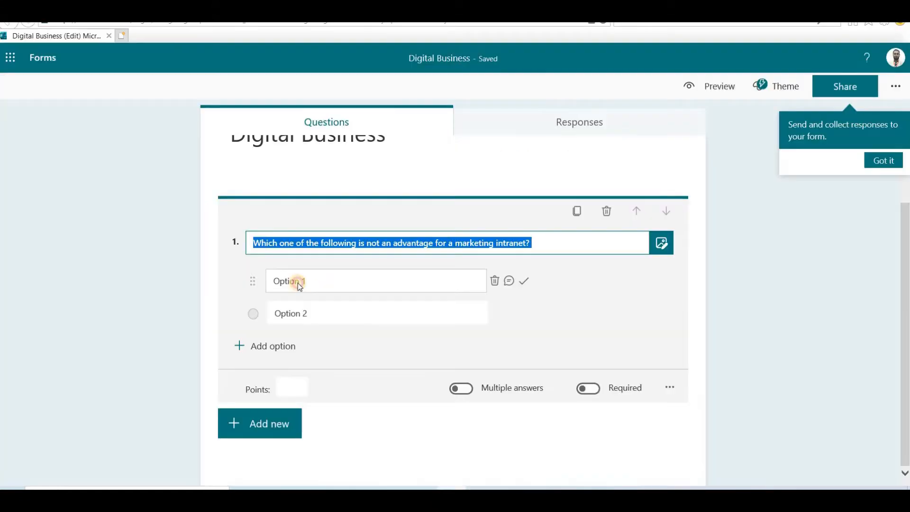
{"action": "left_click", "coordinate": [298, 283]}
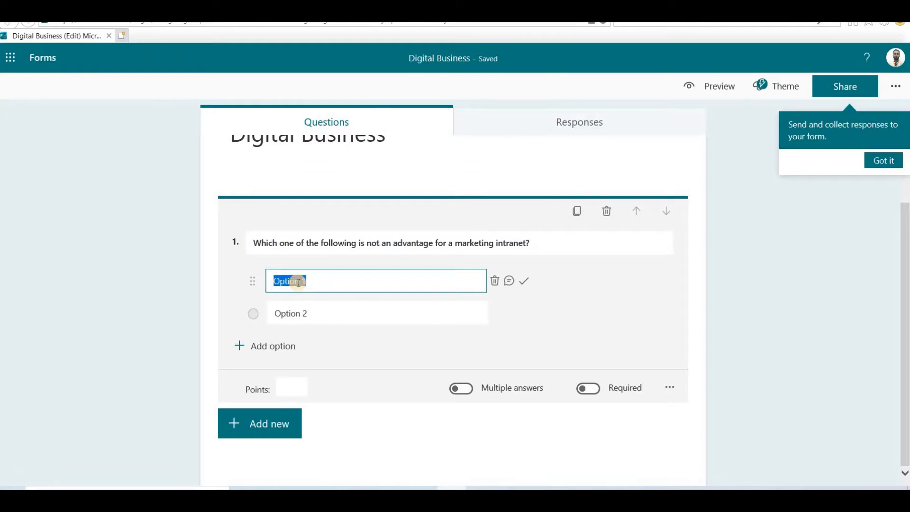
{"action": "key", "text": "ctrl+v"}
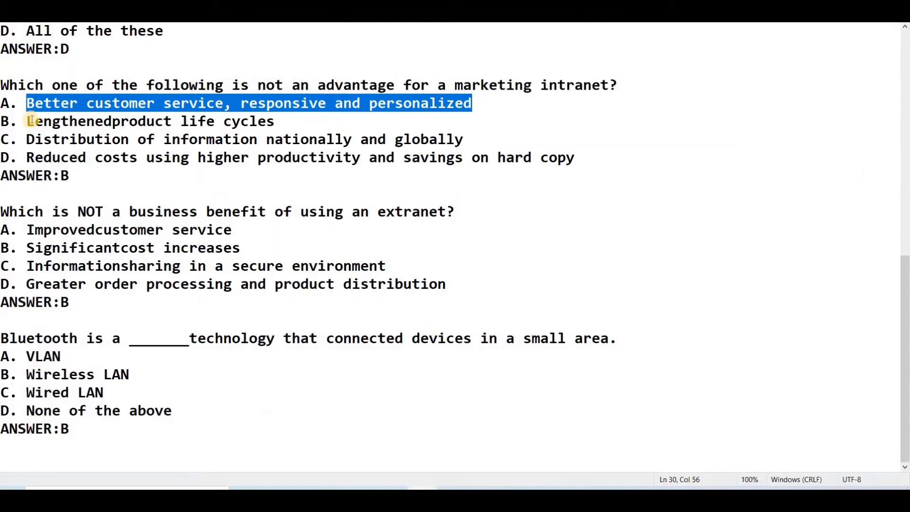
Copy answer B, "Lengthenedproduct life cycles", from the text file into question 1's second option.
{"action": "left_click_drag", "start_coordinate": [27, 122], "coordinate": [286, 123]}
{"action": "key", "text": "ctrl+c"}
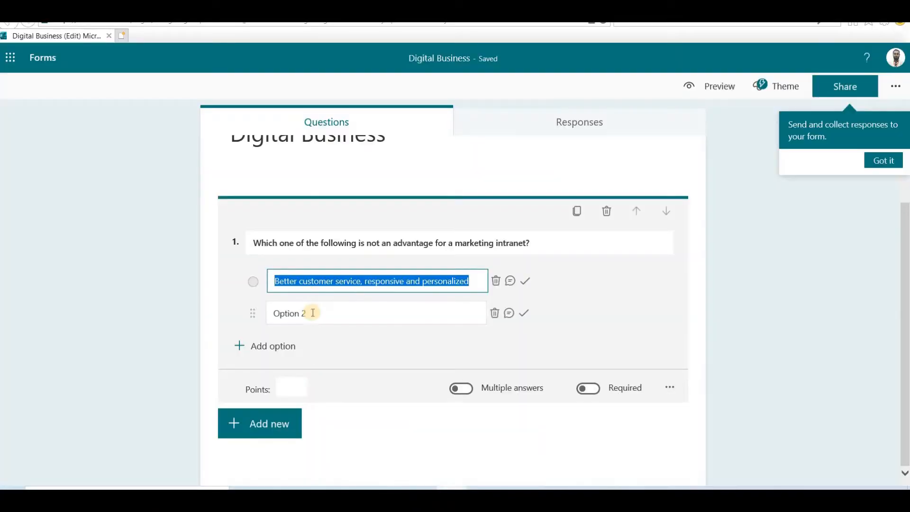
{"action": "left_click", "coordinate": [313, 315]}
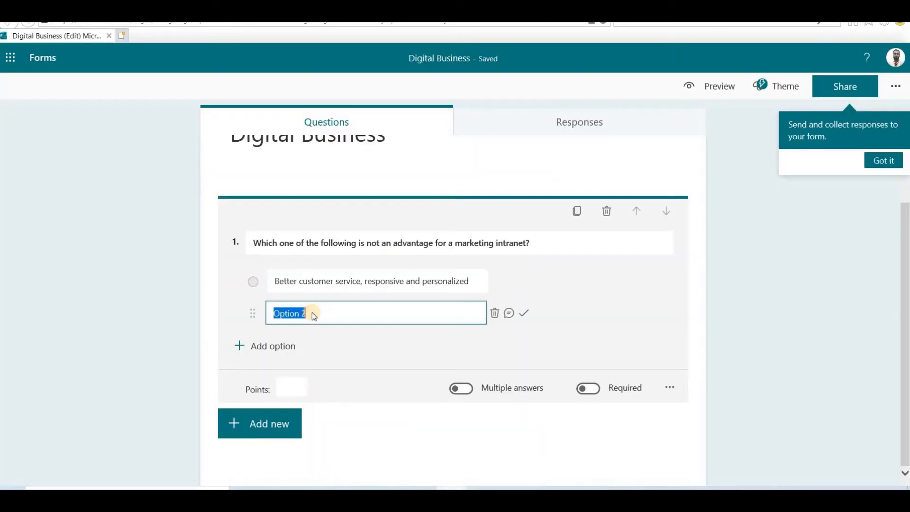
{"action": "key", "text": "ctrl+v"}
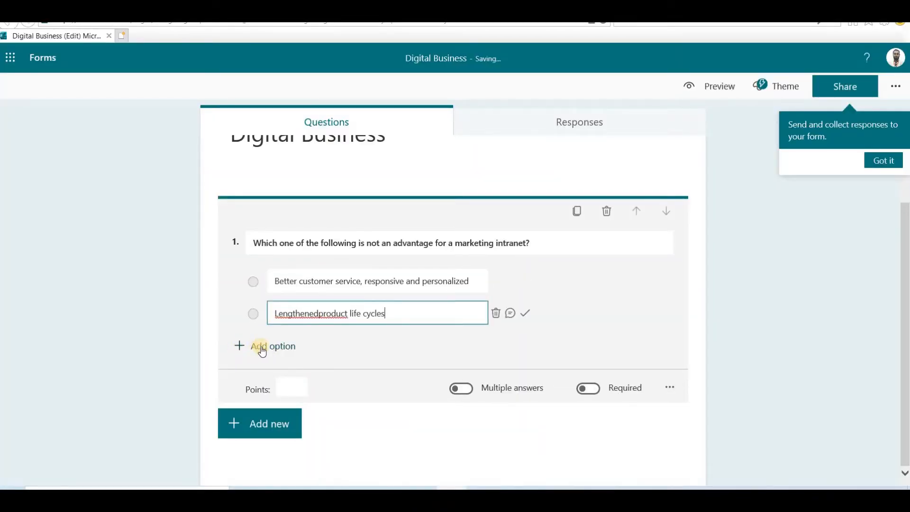
Add a third option to question 1 with answer C from the text file, "Distribution of information nationally and globally".
{"action": "left_click", "coordinate": [261, 348]}
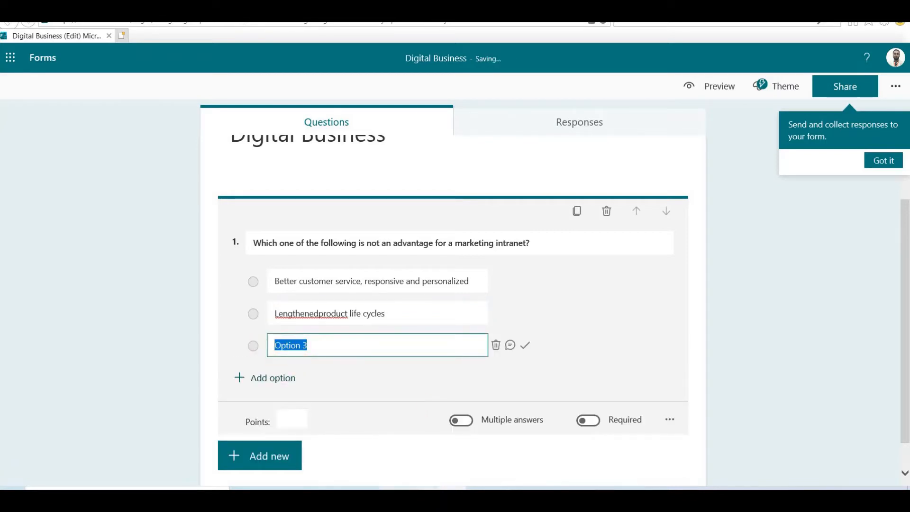
{"action": "key", "text": "alt+Tab"}
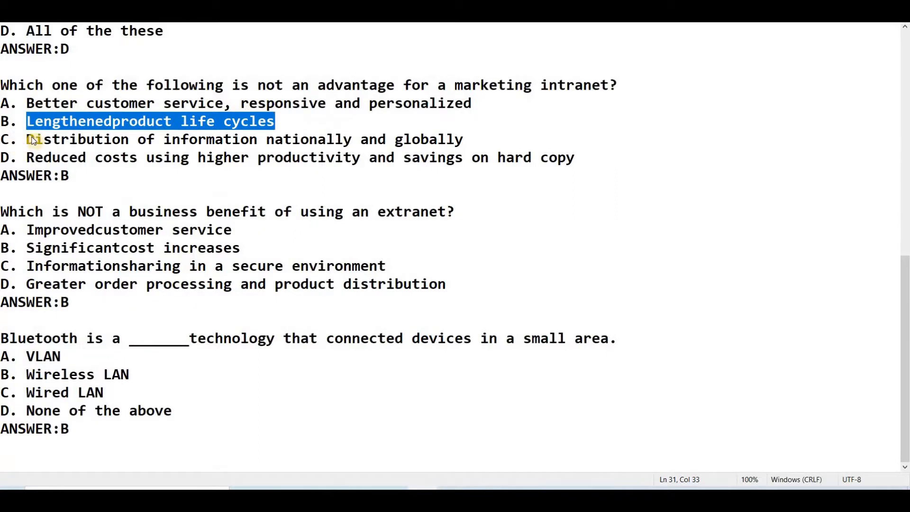
{"action": "left_click_drag", "start_coordinate": [28, 140], "coordinate": [463, 140]}
{"action": "key", "text": "ctrl+c"}
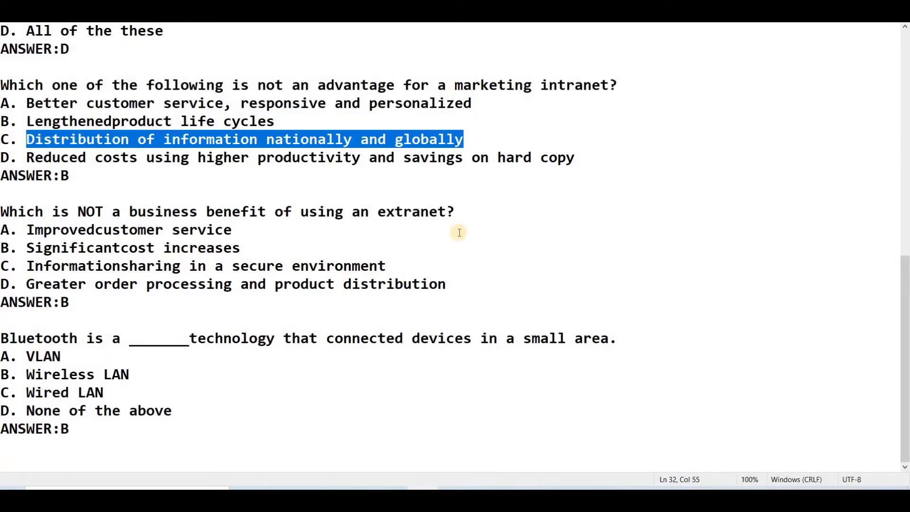
{"action": "key", "text": "alt+Tab"}
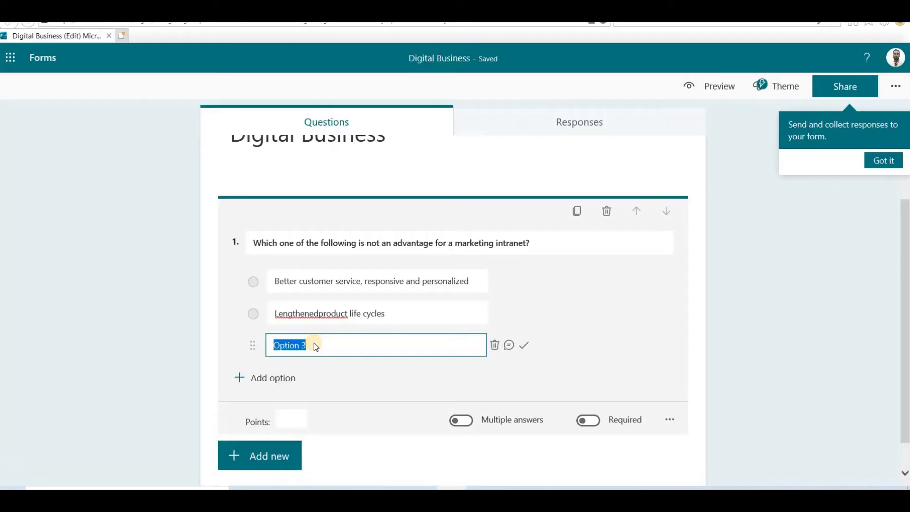
{"action": "key", "text": "ctrl+v"}
Add a fourth option to question 1 with answer D from the text file, "Reduced costs using higher productivity and savings on hard copy".
{"action": "left_click", "coordinate": [269, 380]}
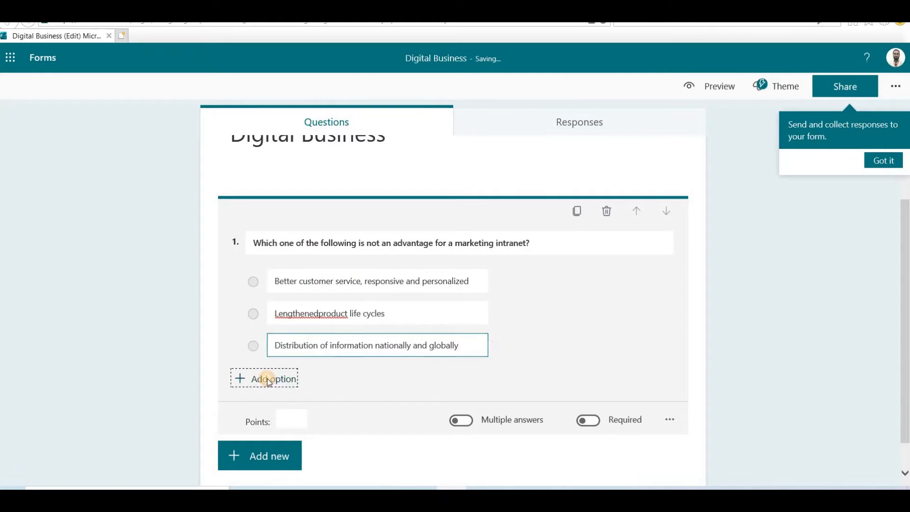
{"action": "key", "text": "alt+Tab"}
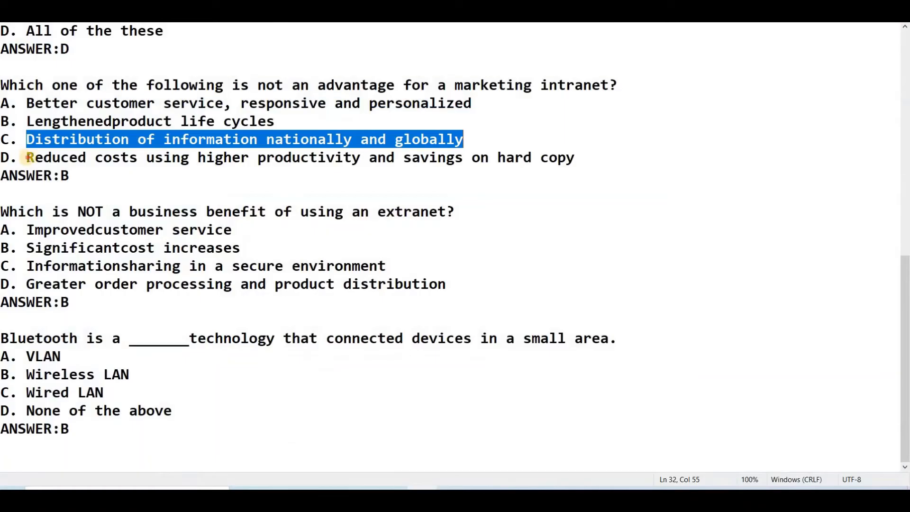
{"action": "left_click_drag", "start_coordinate": [27, 157], "coordinate": [584, 156]}
{"action": "key", "text": "ctrl+c"}
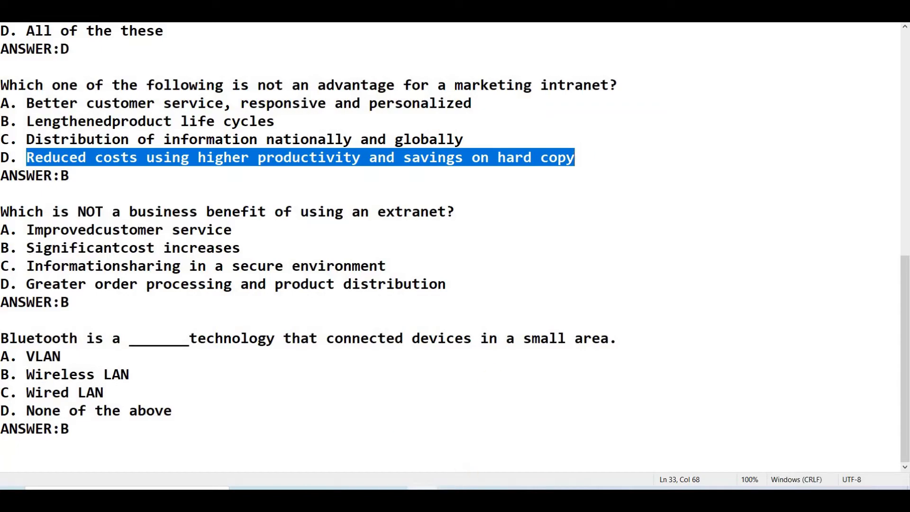
{"action": "key", "text": "alt+Tab"}
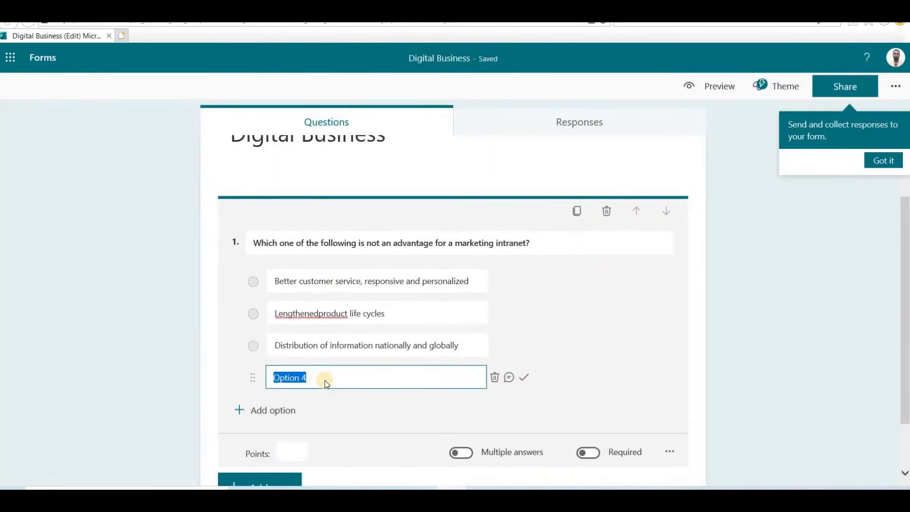
{"action": "key", "text": "ctrl+v"}
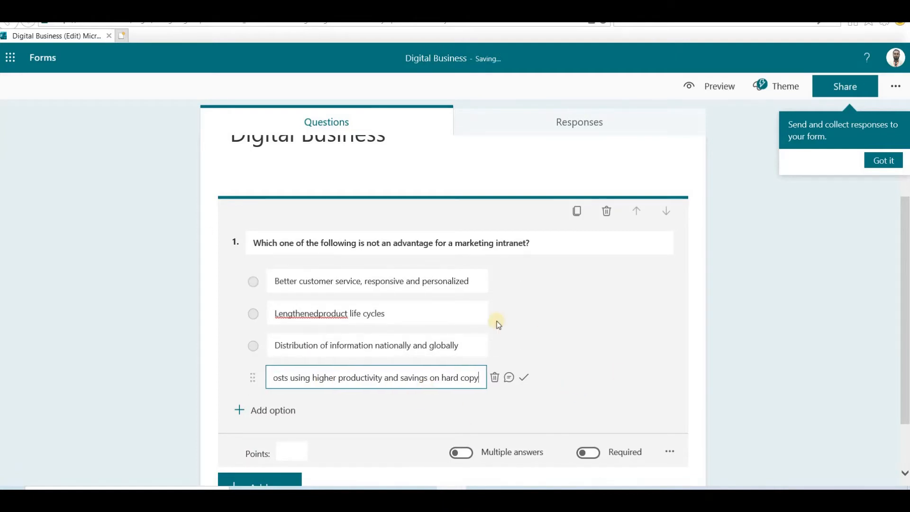
Check question 1's answer key in the text file and mark "Lengthenedproduct life cycles" as the correct answer.
{"action": "key", "text": "alt+Tab"}
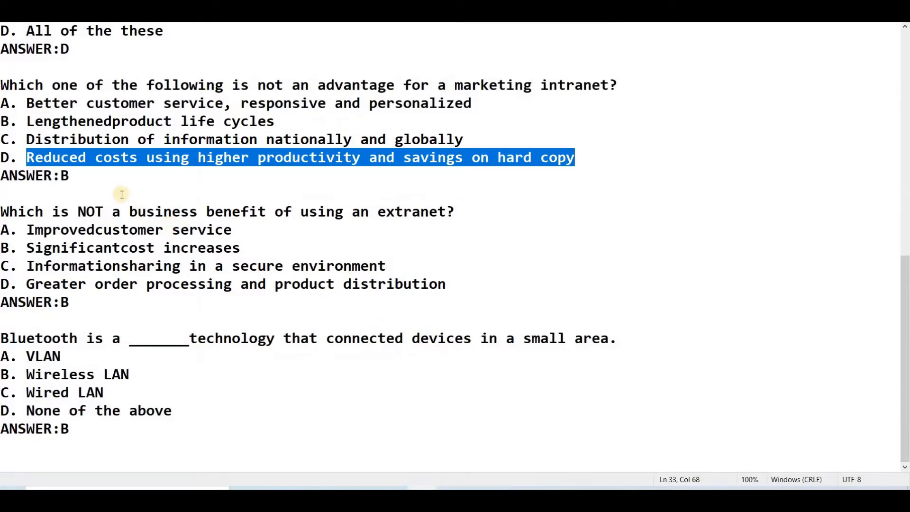
{"action": "left_click_drag", "start_coordinate": [3, 175], "coordinate": [81, 176]}
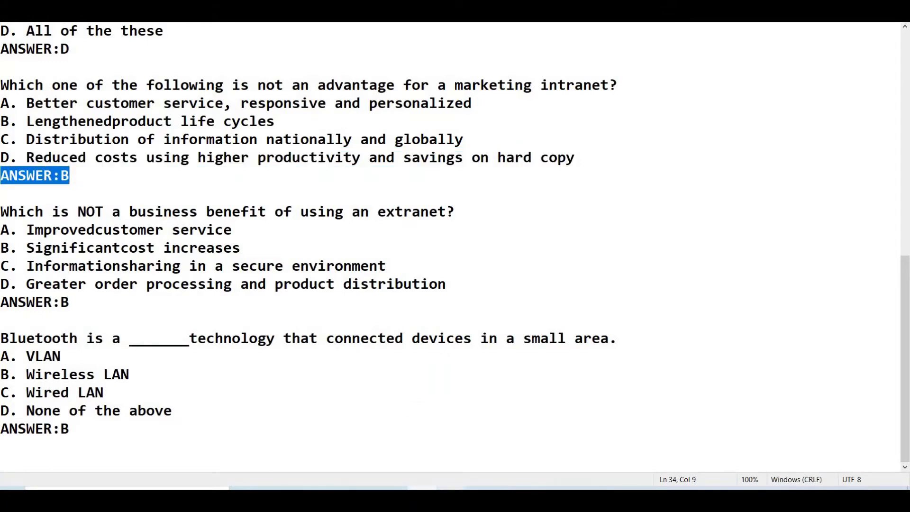
{"action": "left_click", "coordinate": [451, 497]}
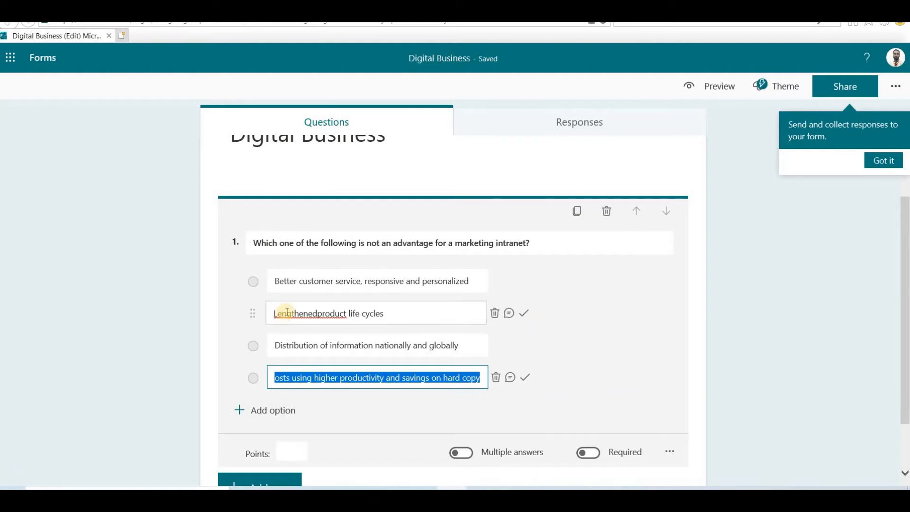
{"action": "left_click", "coordinate": [524, 314]}
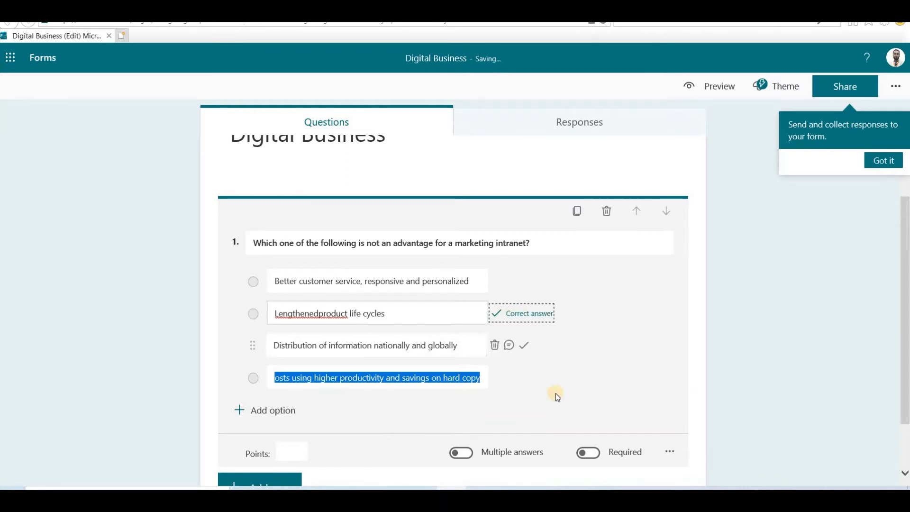
Set the points for question 1 to 2.
{"action": "scroll", "coordinate": [670, 315], "scroll_direction": "down", "scroll_amount": 1}
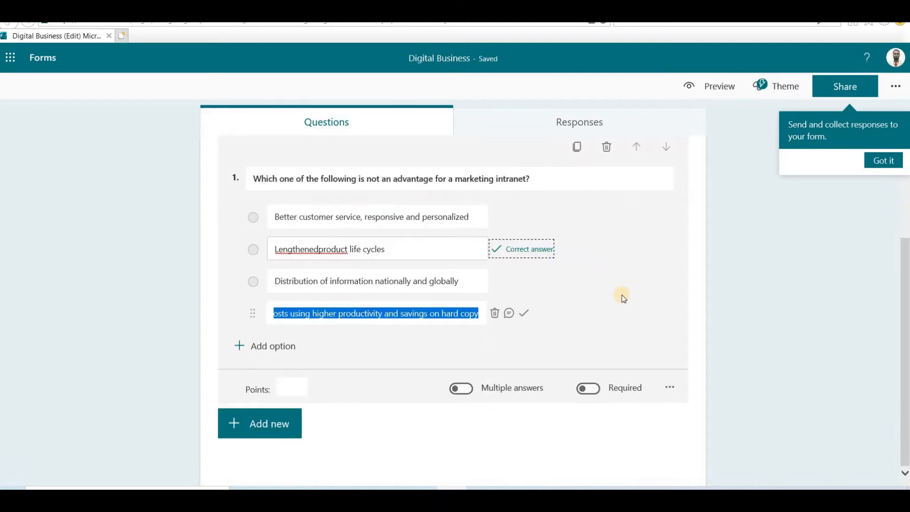
{"action": "left_click", "coordinate": [289, 386]}
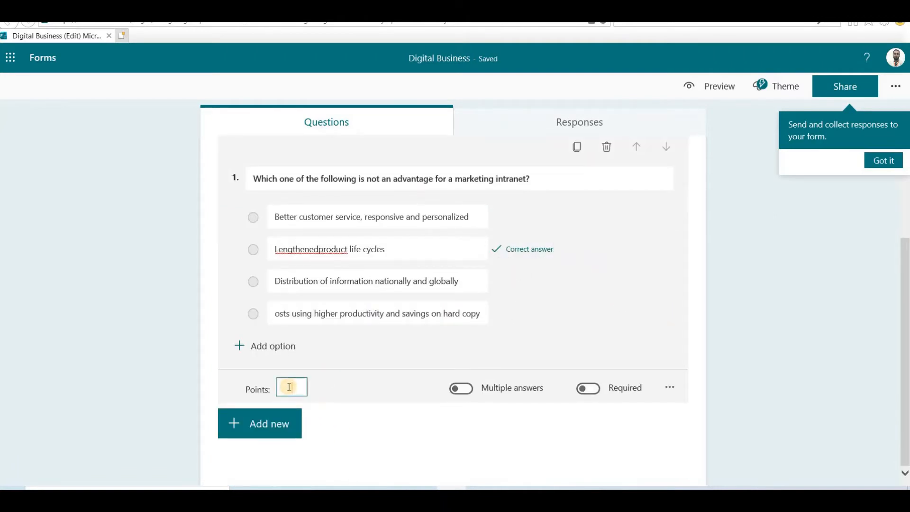
{"action": "type", "text": "2"}
{"action": "left_click", "coordinate": [414, 419]}
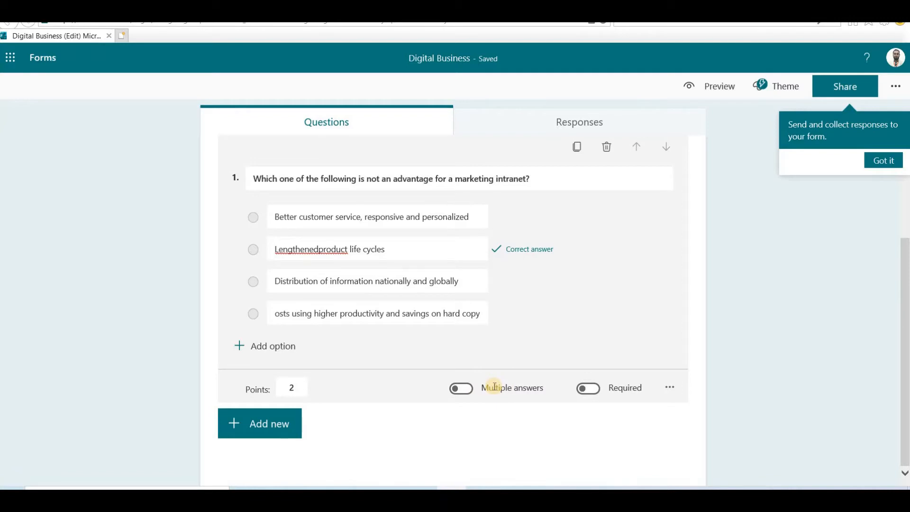
Make question 1 a required single-answer question and correct its second option to read "Lengthened product life cycles".
{"action": "left_click", "coordinate": [469, 393]}
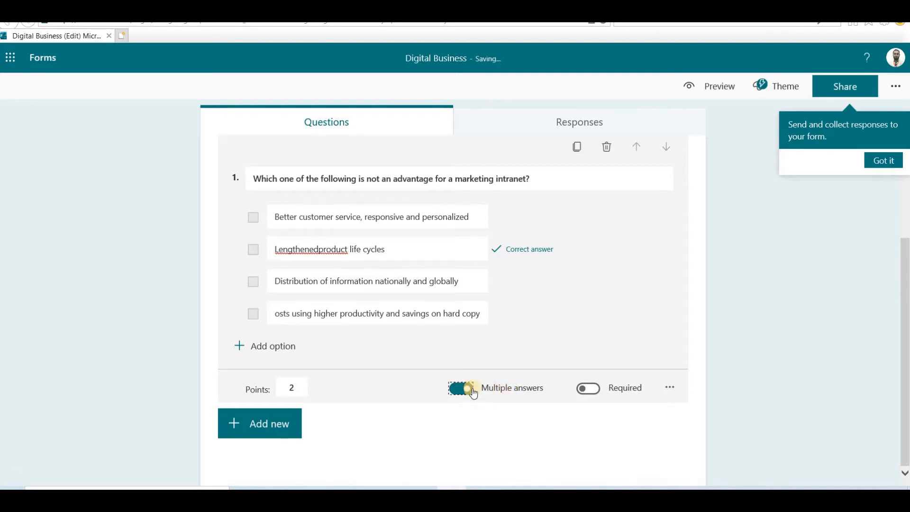
{"action": "left_click", "coordinate": [455, 392]}
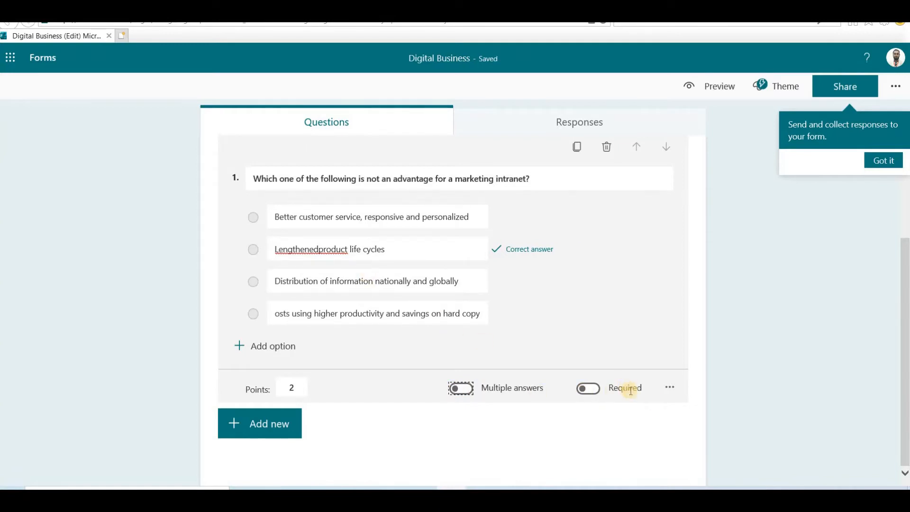
{"action": "left_click", "coordinate": [586, 391]}
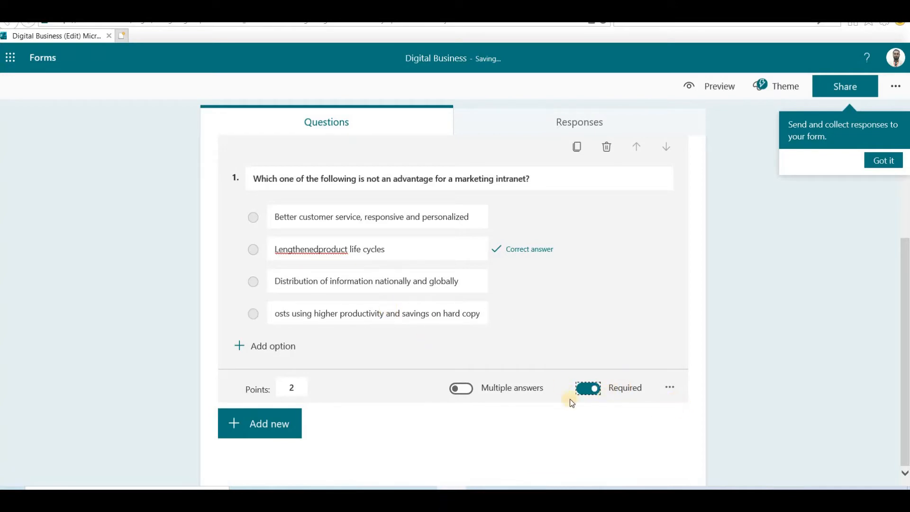
{"action": "left_click", "coordinate": [311, 248]}
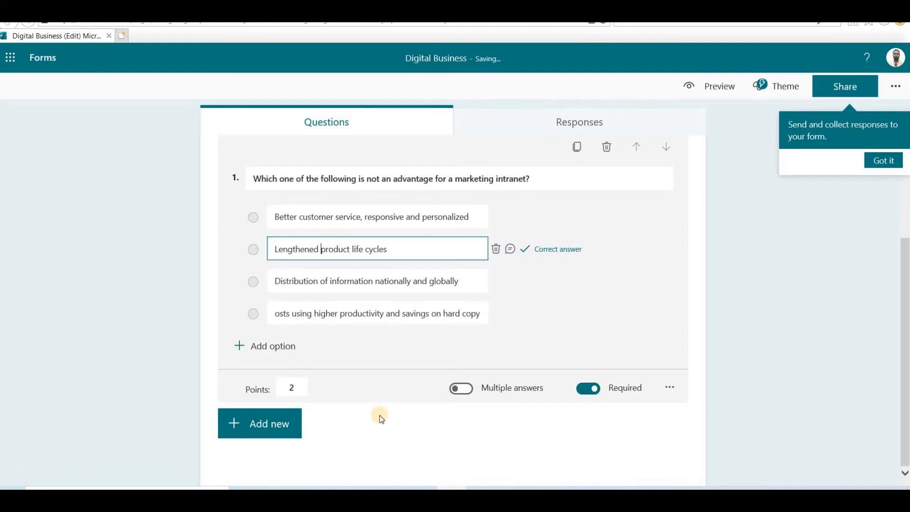
Add a second choice question with the text "Which is NOT a business benefit of using an extranet?" copied from the text file.
{"action": "left_click", "coordinate": [250, 426]}
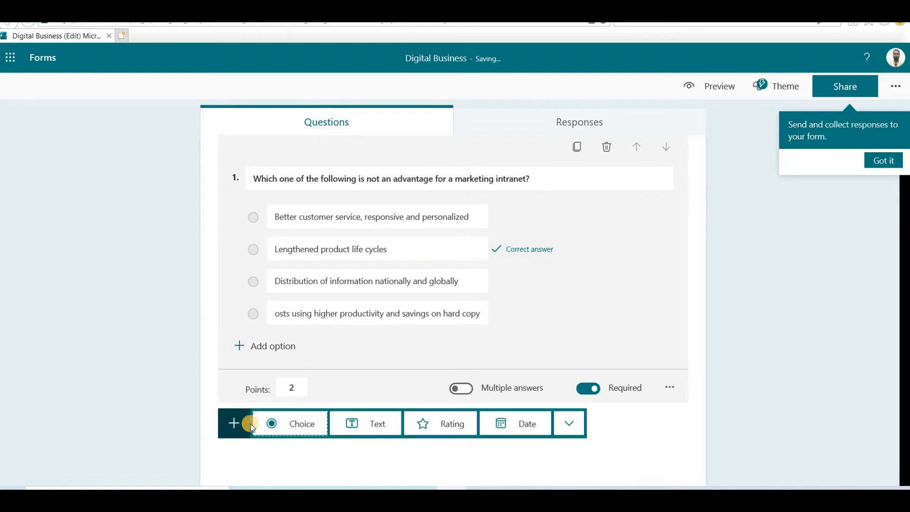
{"action": "left_click", "coordinate": [741, 341]}
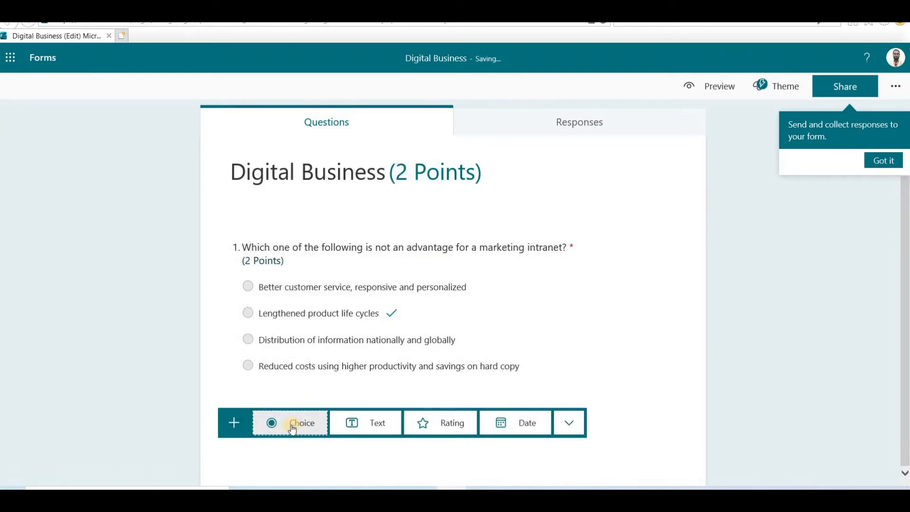
{"action": "left_click", "coordinate": [292, 425]}
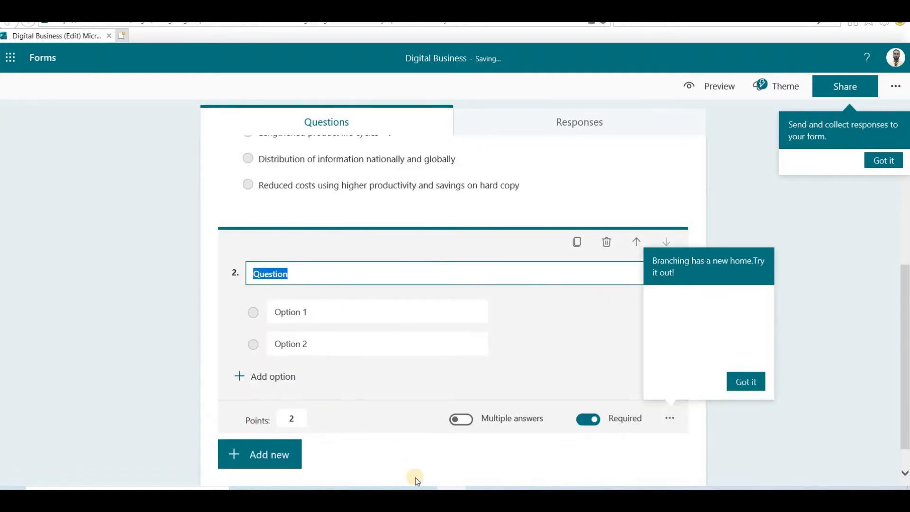
{"action": "key", "text": "alt+Tab"}
{"action": "left_click_drag", "start_coordinate": [6, 211], "coordinate": [458, 216]}
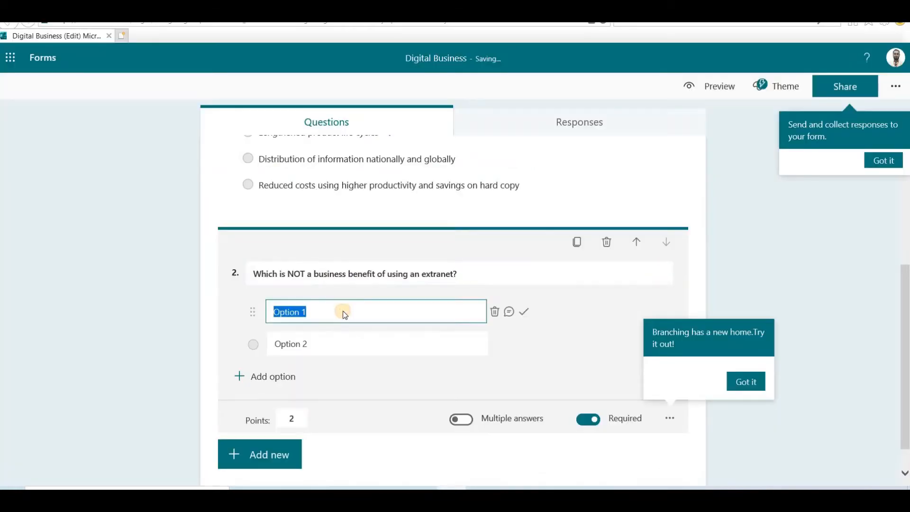
Add a third and a fourth answer option to question 2.
{"action": "left_click", "coordinate": [260, 376]}
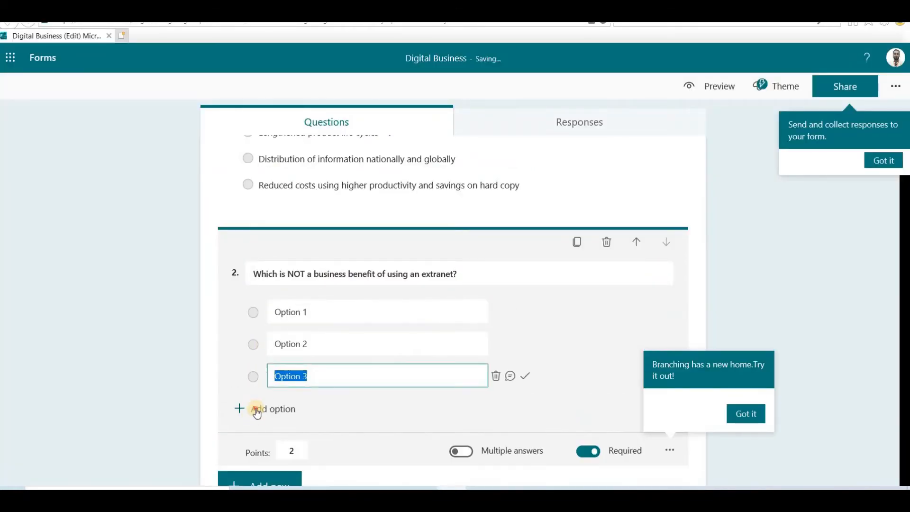
{"action": "left_click", "coordinate": [260, 407]}
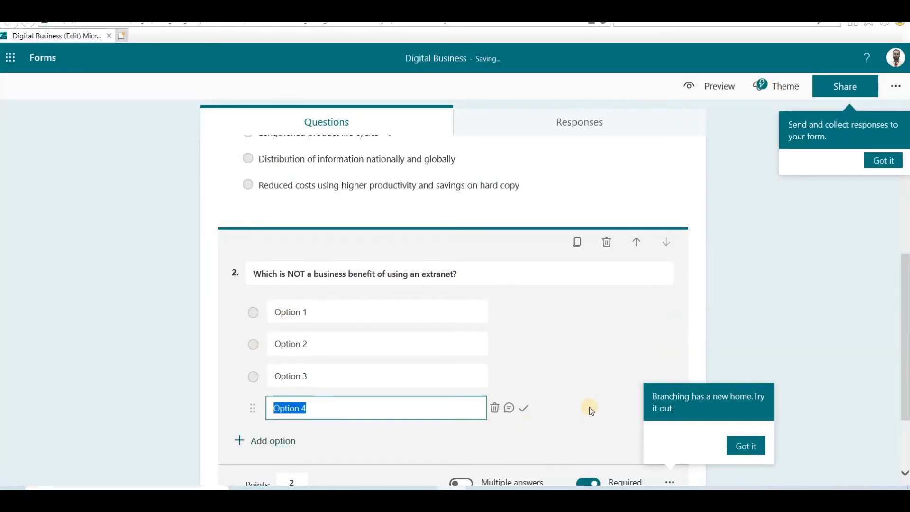
{"action": "scroll", "coordinate": [599, 332], "scroll_direction": "down", "scroll_amount": 2}
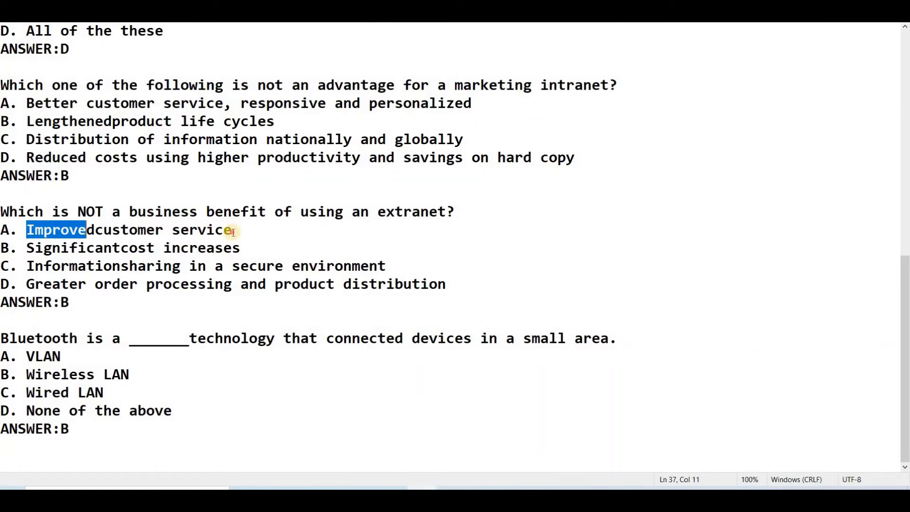
Fill question 2's four options with answers A to D from the text file and mark "Significantcost increases" as the correct answer.
{"action": "left_click_drag", "start_coordinate": [234, 232], "coordinate": [246, 232]}
{"action": "left_click_drag", "start_coordinate": [27, 247], "coordinate": [250, 253]}
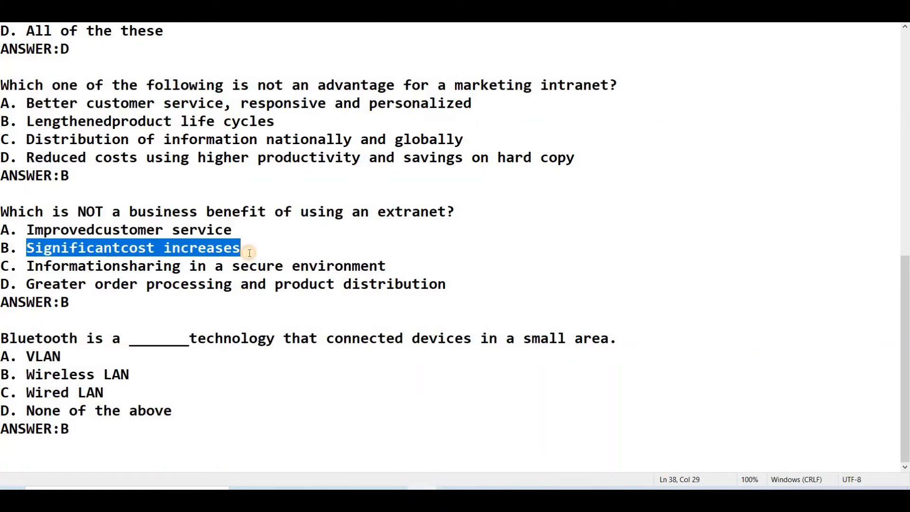
{"action": "left_click_drag", "start_coordinate": [27, 265], "coordinate": [412, 265]}
{"action": "left_click_drag", "start_coordinate": [27, 284], "coordinate": [341, 285]}
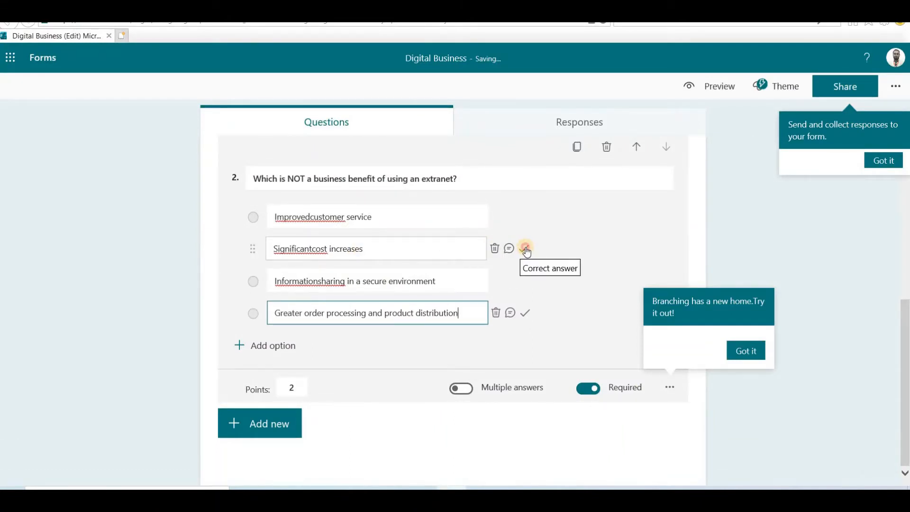
{"action": "left_click", "coordinate": [526, 251]}
Add a third choice question and upload the Requirements, Design, Implementation, Verification and Maintenance diagram as its image.
{"action": "left_click", "coordinate": [260, 423]}
{"action": "left_click", "coordinate": [306, 452]}
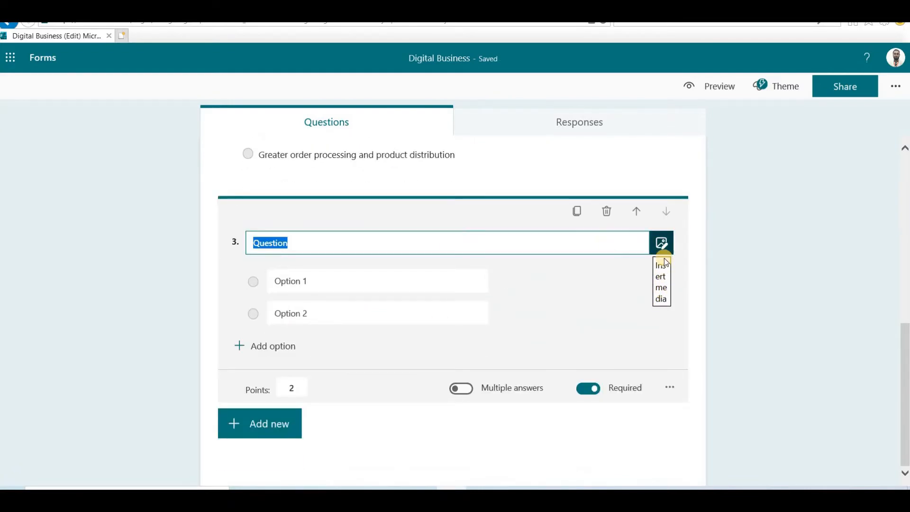
{"action": "left_click", "coordinate": [662, 244]}
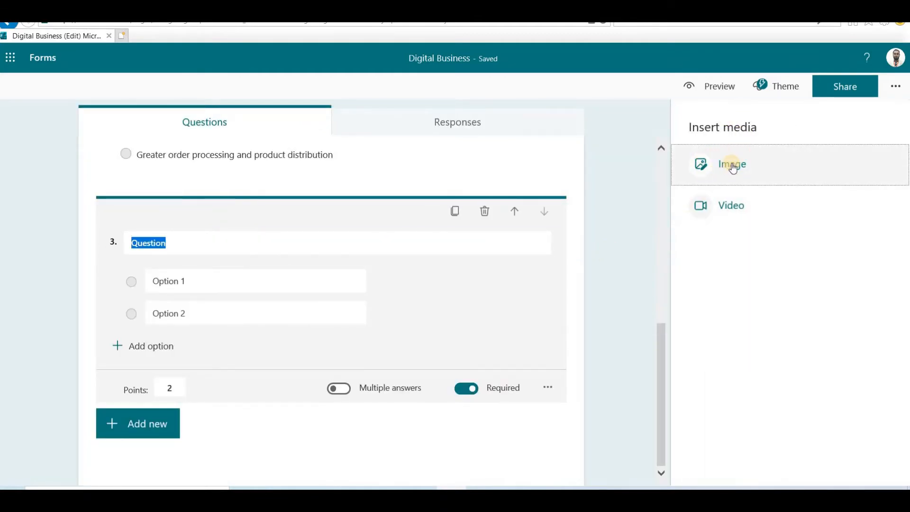
{"action": "left_click", "coordinate": [732, 166]}
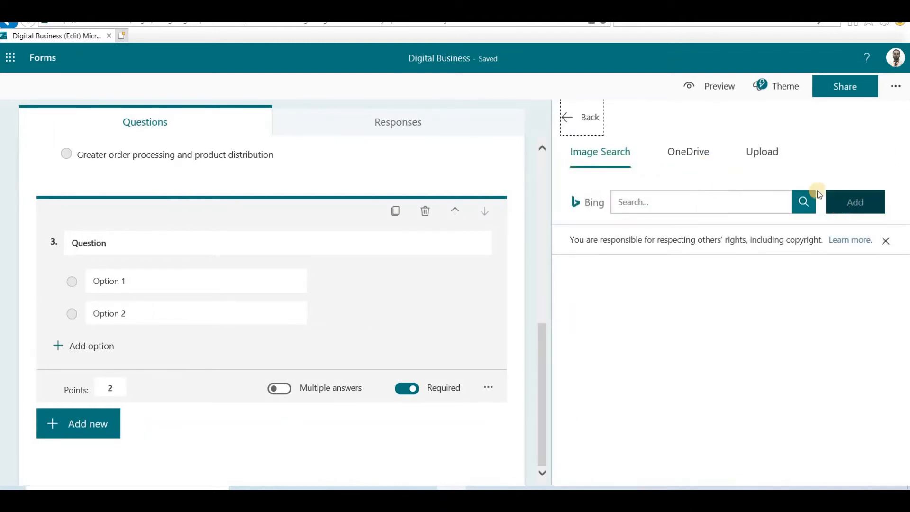
{"action": "left_click", "coordinate": [761, 152]}
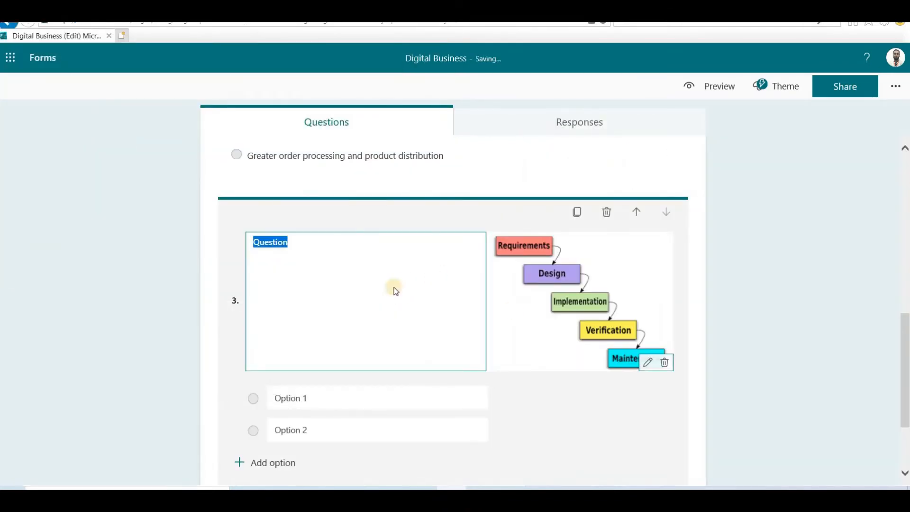
Enter "This model is belongs to" as question 3's text and fill its first two options with "agile" and "Iterative".
{"action": "left_click", "coordinate": [303, 242]}
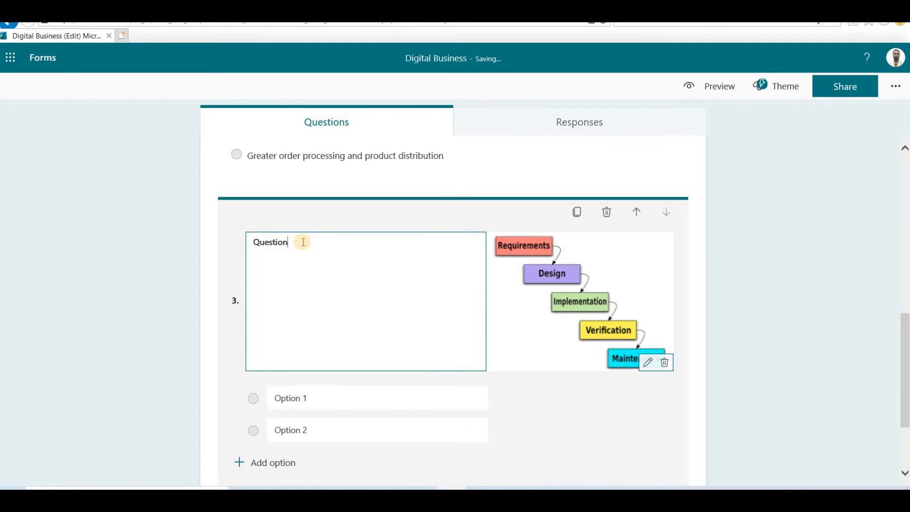
{"action": "type", "text": "This model is belongs to"}
{"action": "left_click", "coordinate": [339, 397]}
{"action": "type", "text": "agile"}
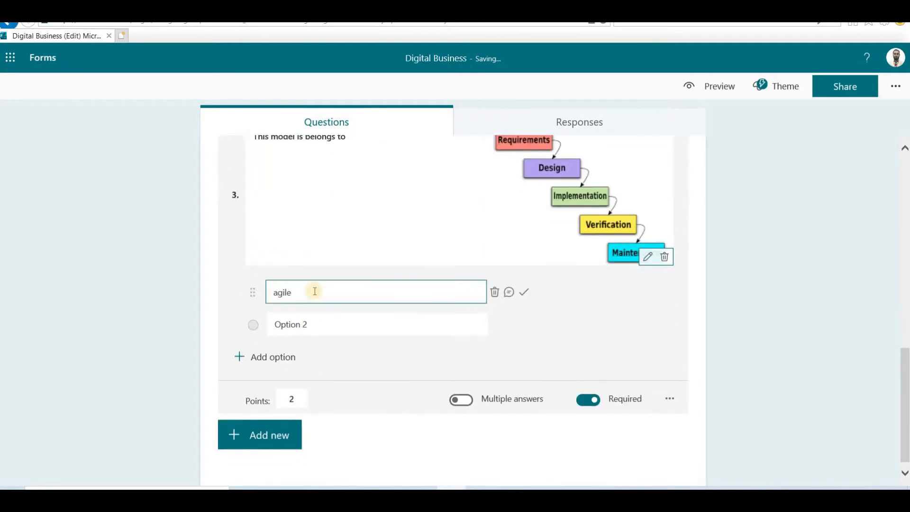
{"action": "left_click", "coordinate": [334, 328]}
{"action": "type", "text": "Iterative"}
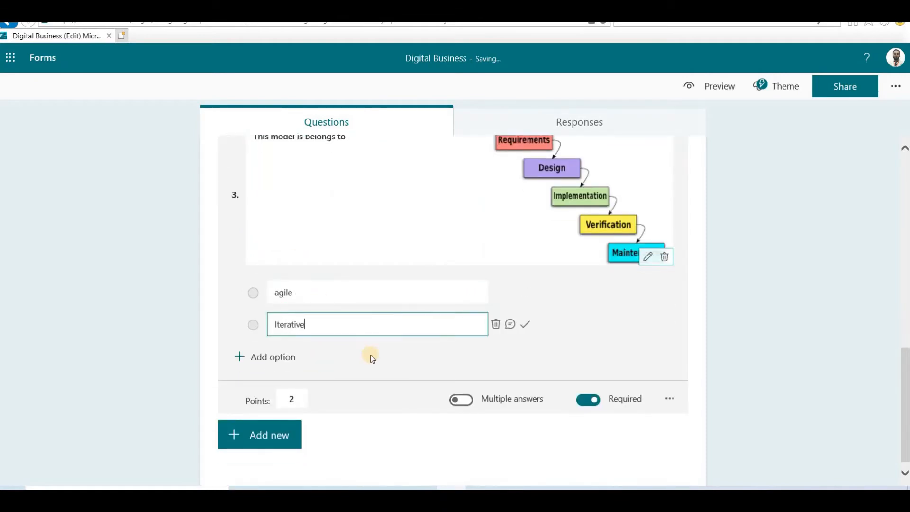
Add the options "Spiral" and "Waterfall" to question 3 and mark "Waterfall" as the correct answer.
{"action": "left_click", "coordinate": [292, 361]}
{"action": "type", "text": "Spiral"}
{"action": "left_click", "coordinate": [319, 399]}
{"action": "type", "text": "Waterfall"}
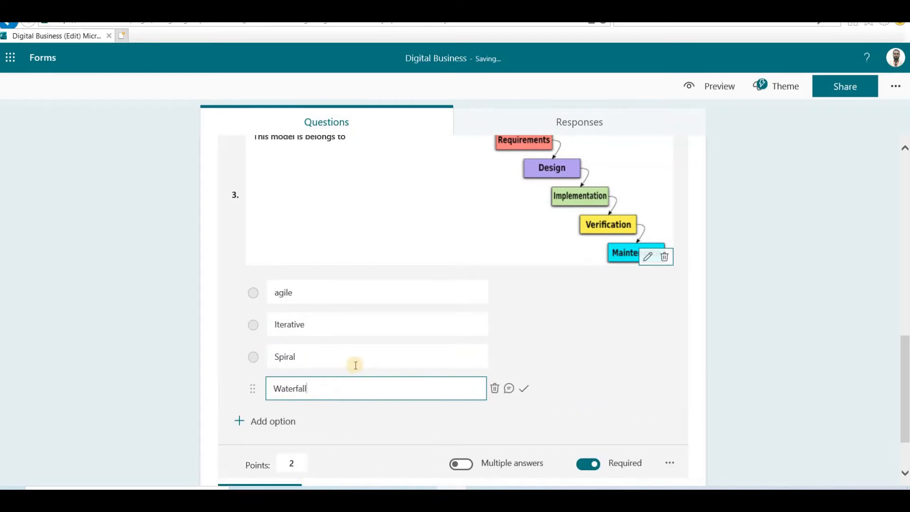
{"action": "left_click", "coordinate": [524, 388]}
{"action": "scroll", "coordinate": [291, 386], "scroll_direction": "down", "scroll_amount": 2}
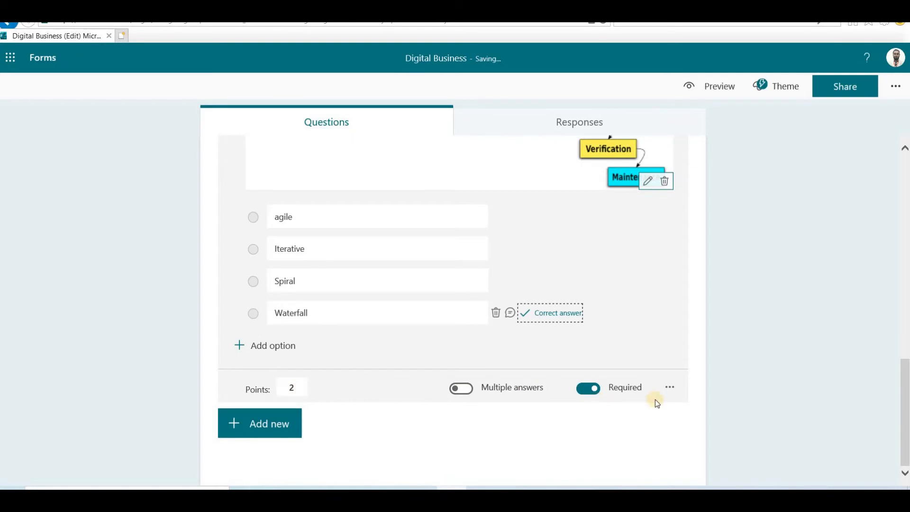
{"action": "scroll", "coordinate": [392, 336], "scroll_direction": "up", "scroll_amount": 1}
{"action": "scroll", "coordinate": [391, 335], "scroll_direction": "up", "scroll_amount": 3}
{"action": "scroll", "coordinate": [392, 336], "scroll_direction": "down", "scroll_amount": 4}
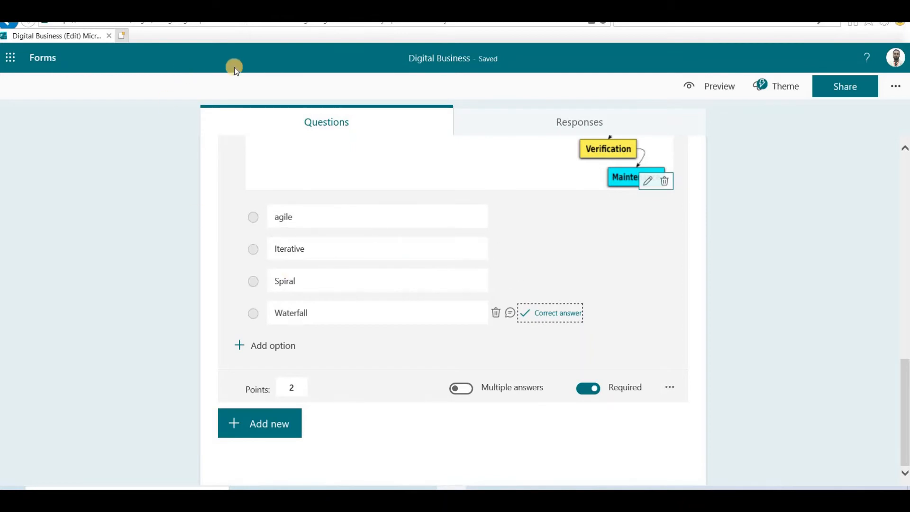
Turn off showing results automatically in the quiz settings and look through the respondent and response options.
{"action": "left_click", "coordinate": [895, 95]}
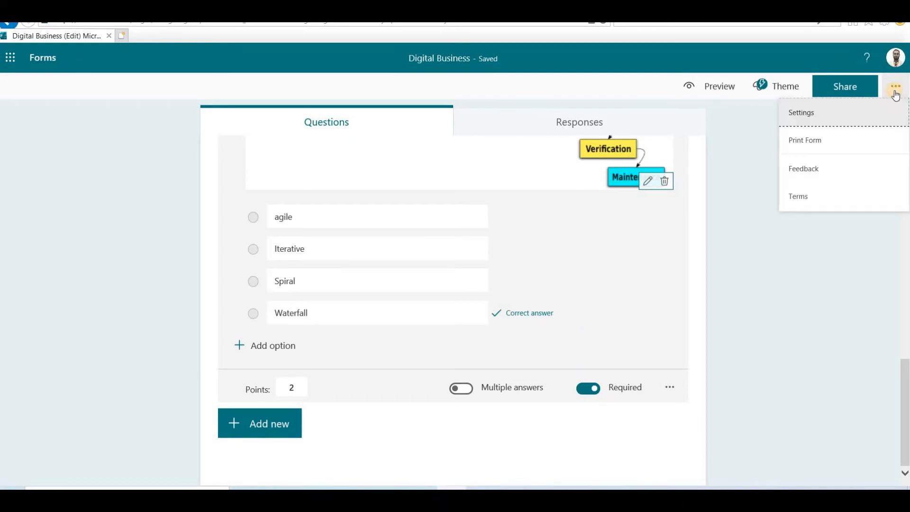
{"action": "left_click", "coordinate": [804, 114]}
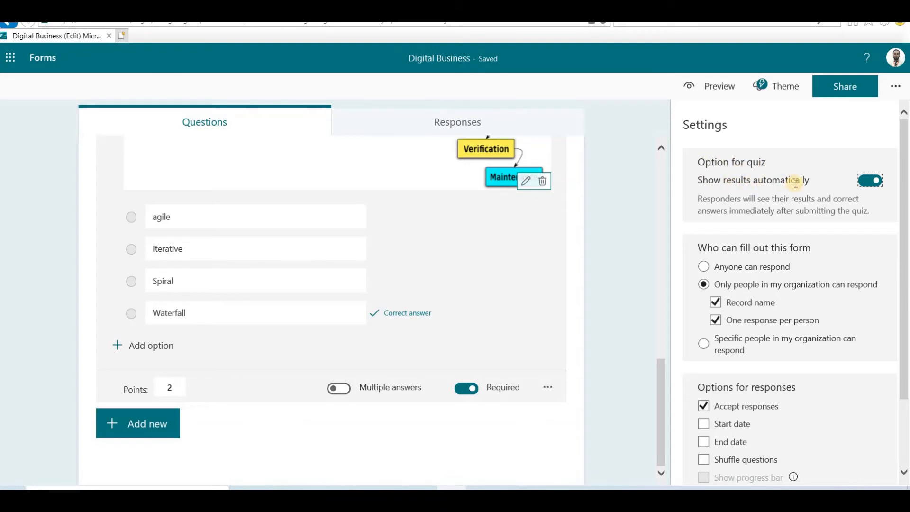
{"action": "left_click", "coordinate": [864, 183]}
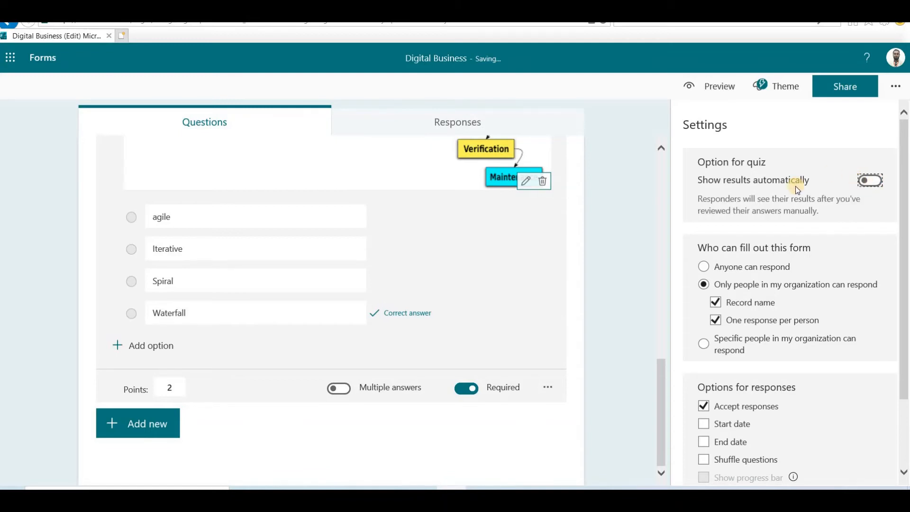
{"action": "scroll", "coordinate": [777, 234], "scroll_direction": "down", "scroll_amount": 1}
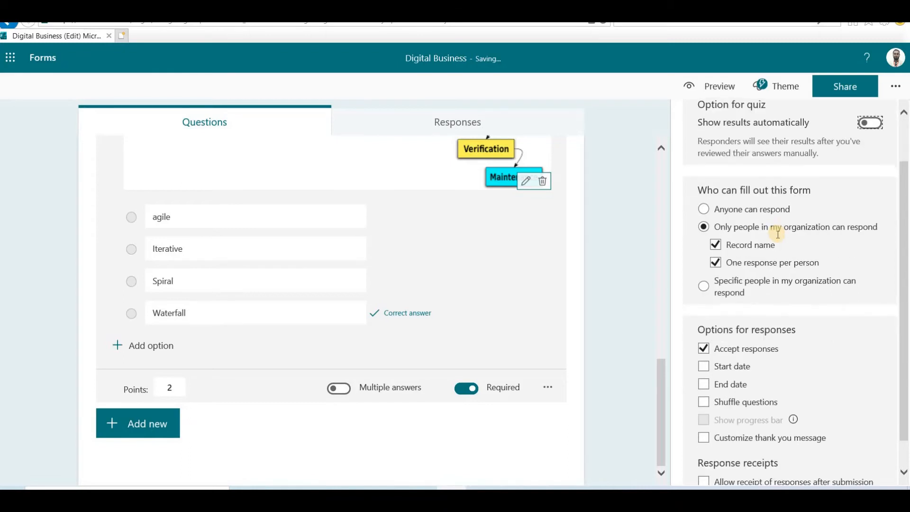
{"action": "scroll", "coordinate": [799, 200], "scroll_direction": "down", "scroll_amount": 1}
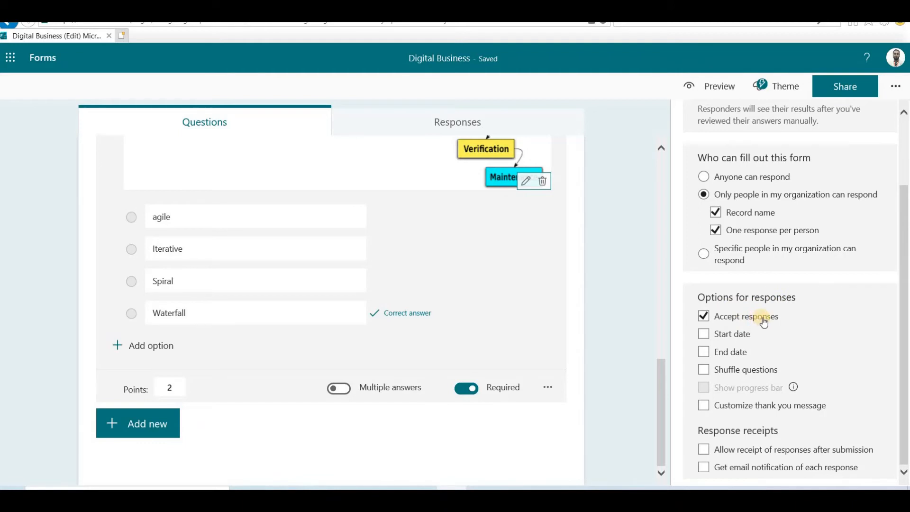
Enable a start date for responses and set it to 4/20/2021 at 6:30 PM.
{"action": "left_click", "coordinate": [704, 334]}
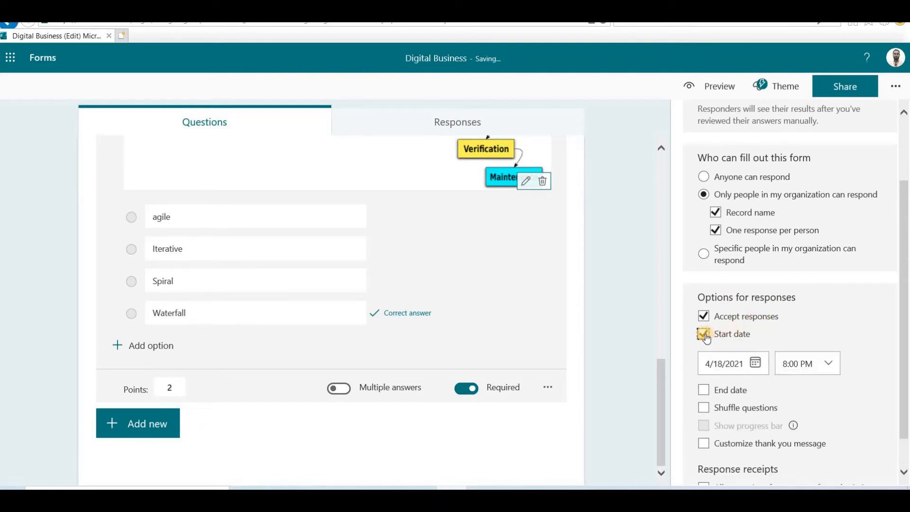
{"action": "left_click", "coordinate": [755, 363]}
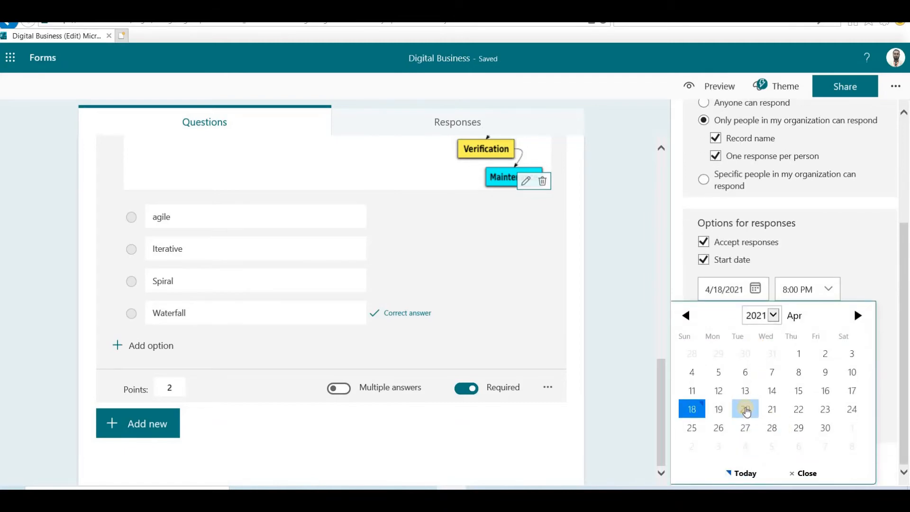
{"action": "left_click", "coordinate": [744, 409]}
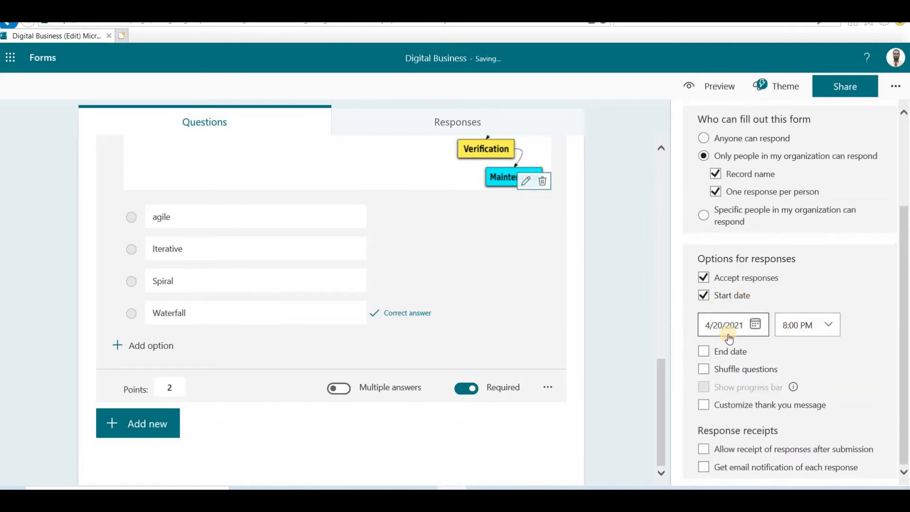
{"action": "left_click", "coordinate": [827, 326]}
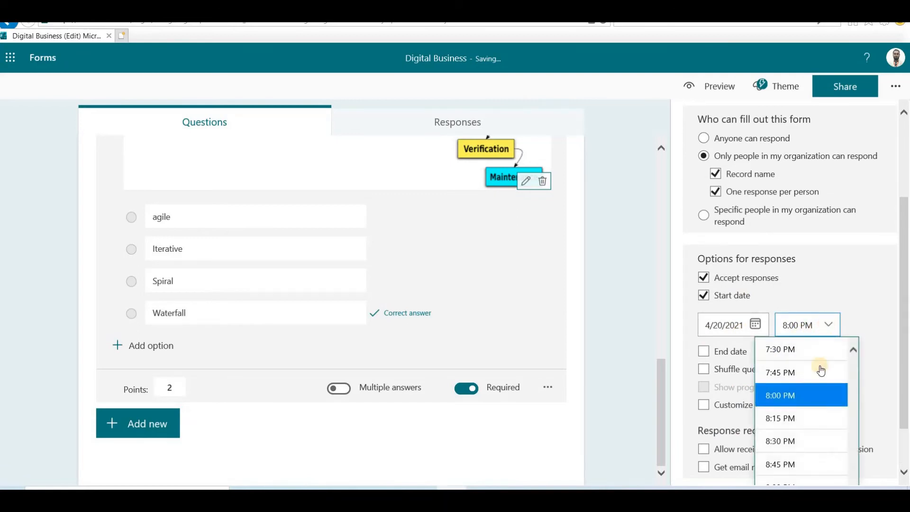
{"action": "scroll", "coordinate": [777, 400], "scroll_direction": "up", "scroll_amount": 3}
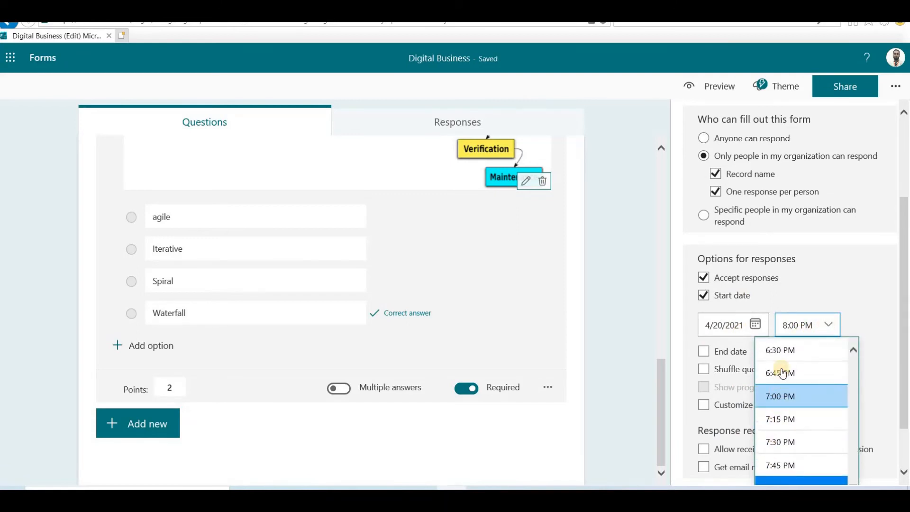
{"action": "scroll", "coordinate": [777, 355], "scroll_direction": "down", "scroll_amount": 1}
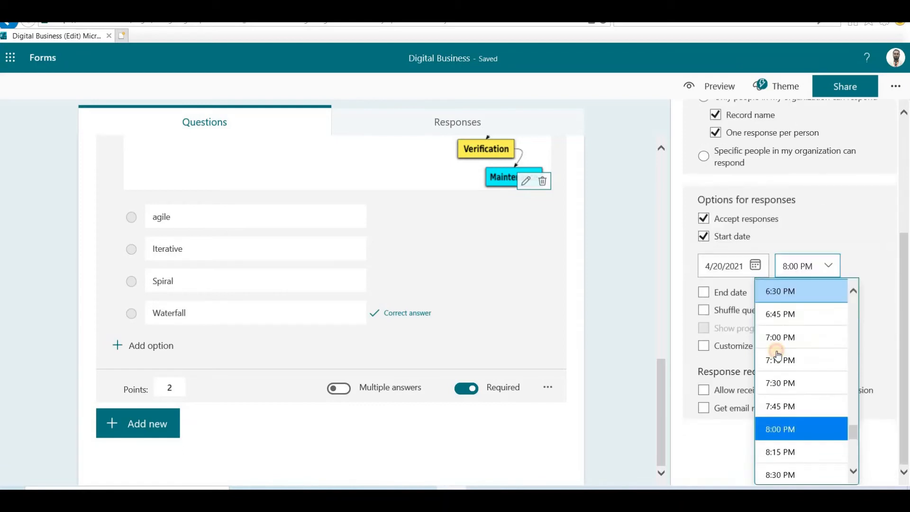
{"action": "left_click", "coordinate": [784, 294]}
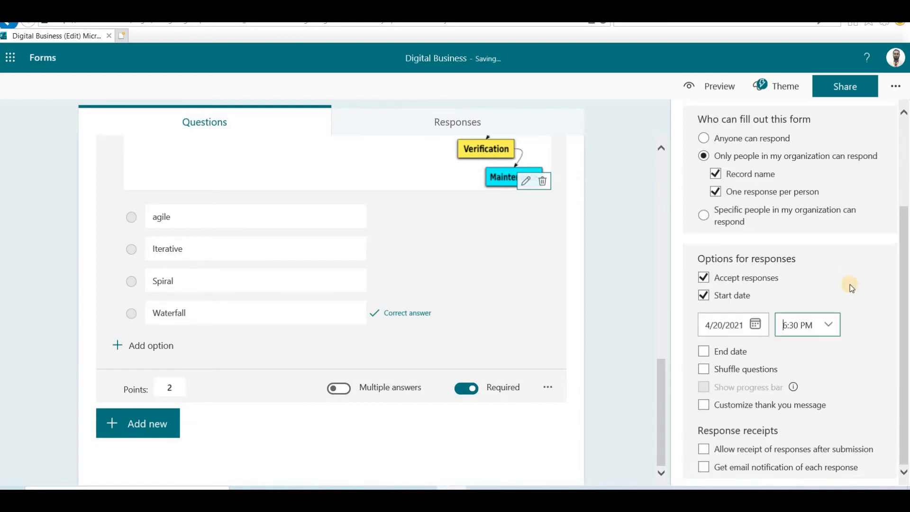
Enable an end date for responses on 4/20/2021 and set its time to 7:00 PM.
{"action": "left_click", "coordinate": [704, 351]}
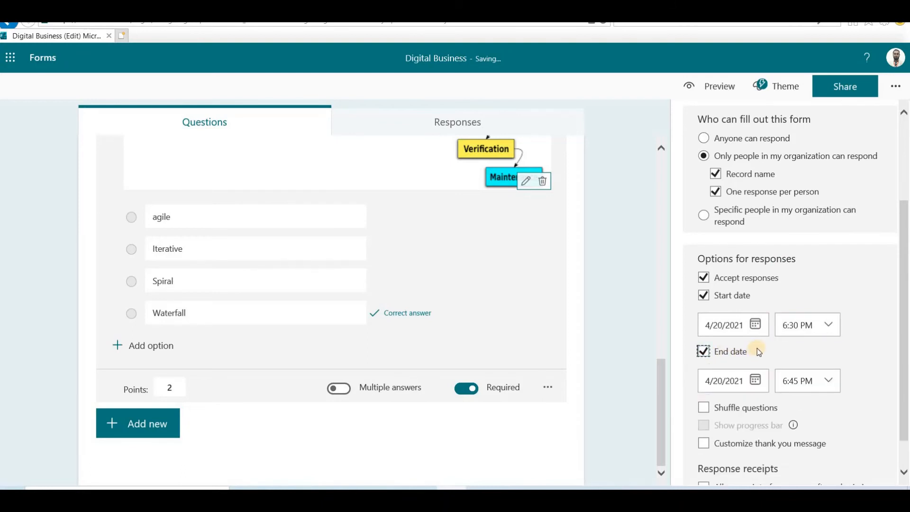
{"action": "scroll", "coordinate": [758, 351], "scroll_direction": "down", "scroll_amount": 1}
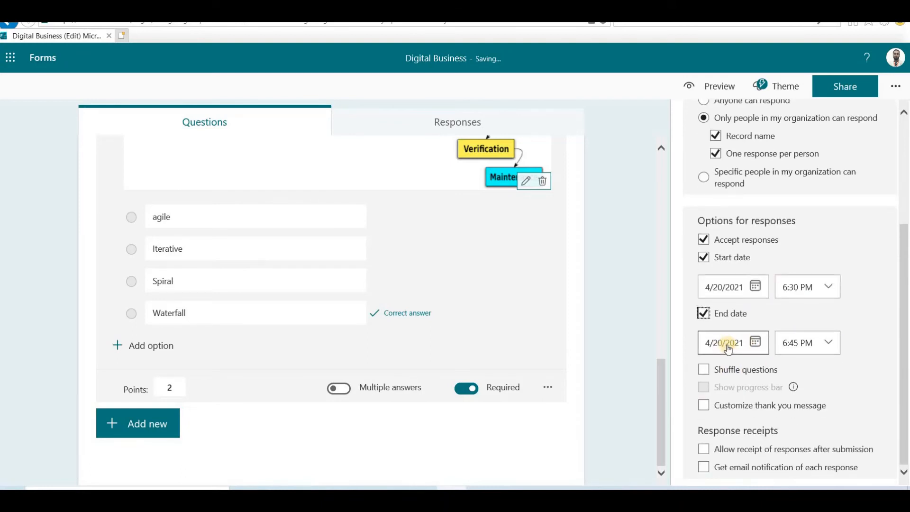
{"action": "left_click", "coordinate": [832, 345]}
{"action": "scroll", "coordinate": [809, 379], "scroll_direction": "down", "scroll_amount": 1}
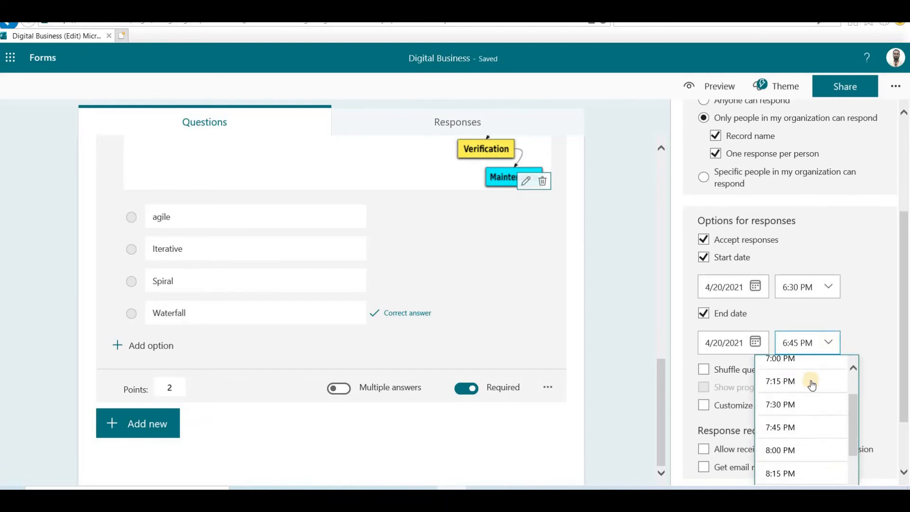
{"action": "scroll", "coordinate": [808, 387], "scroll_direction": "up", "scroll_amount": 1}
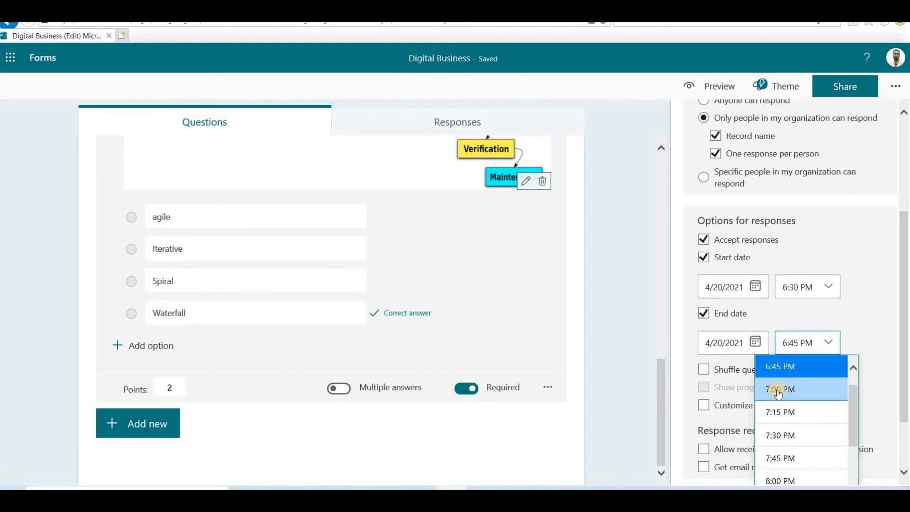
{"action": "scroll", "coordinate": [792, 386], "scroll_direction": "down", "scroll_amount": 2}
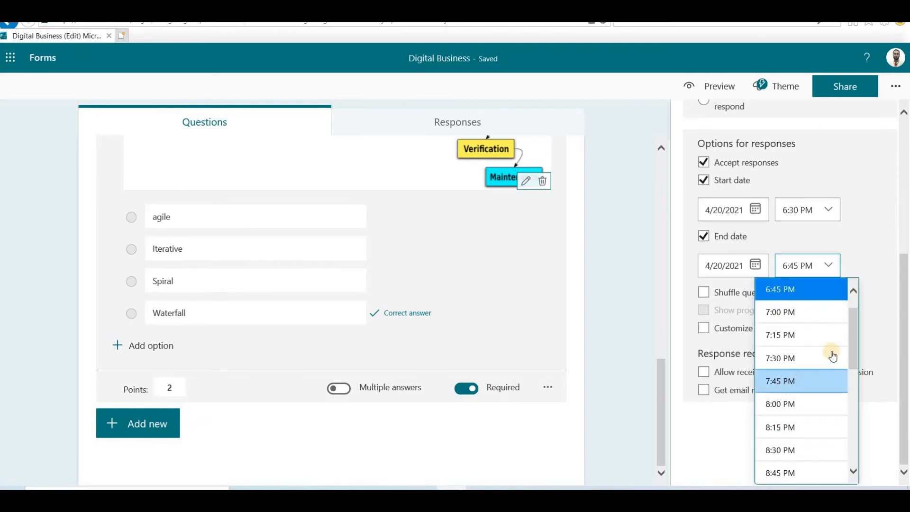
{"action": "left_click", "coordinate": [775, 314]}
{"action": "scroll", "coordinate": [849, 290], "scroll_direction": "up", "scroll_amount": 2}
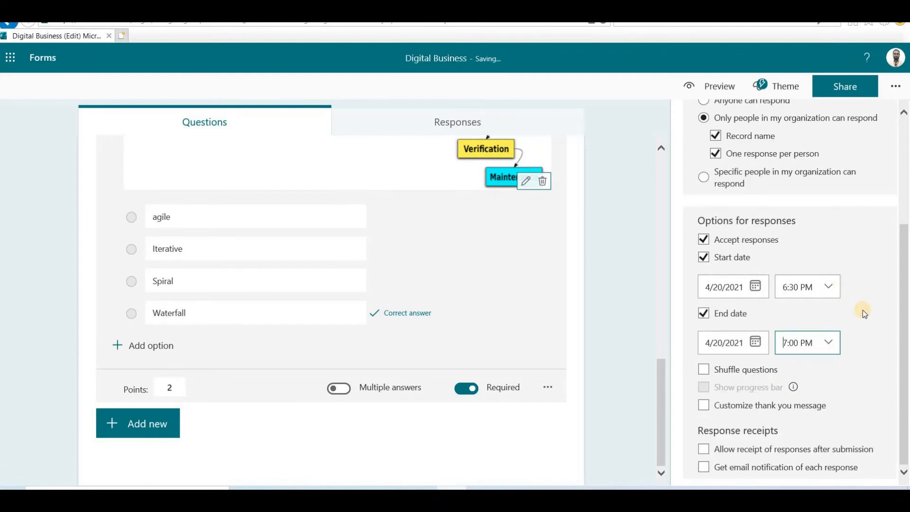
Turn on shuffling for all questions and enable a customized thank you message.
{"action": "left_click", "coordinate": [704, 371]}
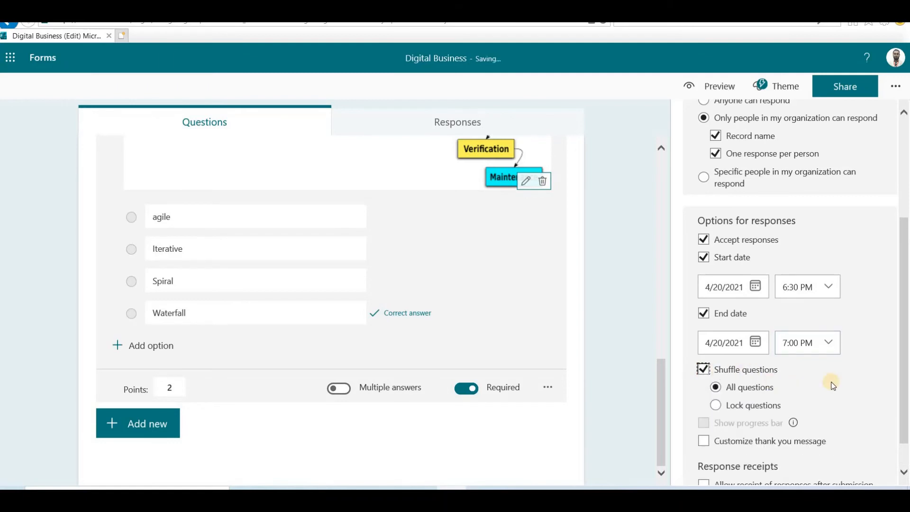
{"action": "left_click_drag", "start_coordinate": [901, 280], "coordinate": [900, 301]}
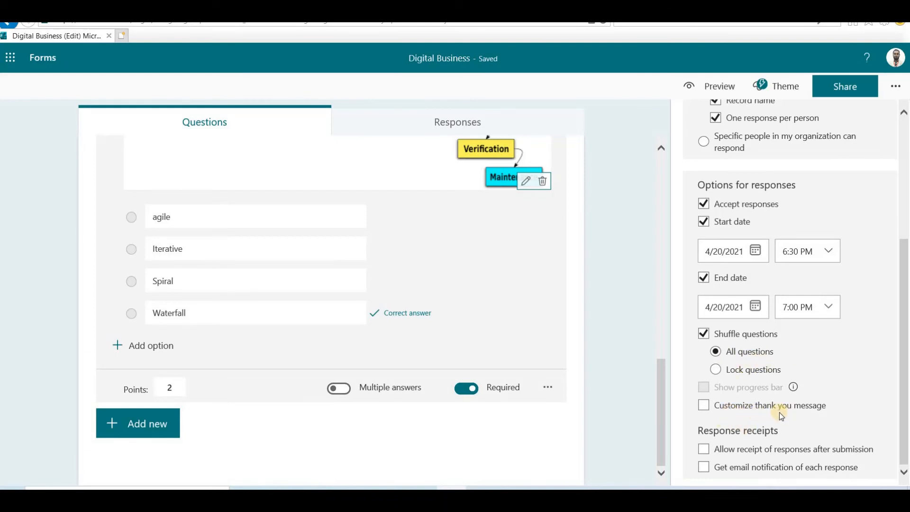
{"action": "left_click", "coordinate": [704, 406]}
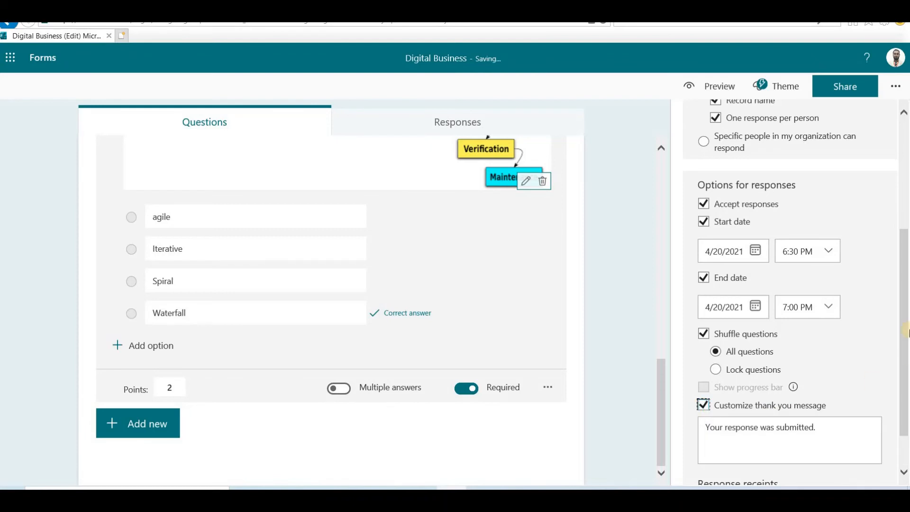
{"action": "scroll", "coordinate": [906, 312], "scroll_direction": "down", "scroll_amount": 2}
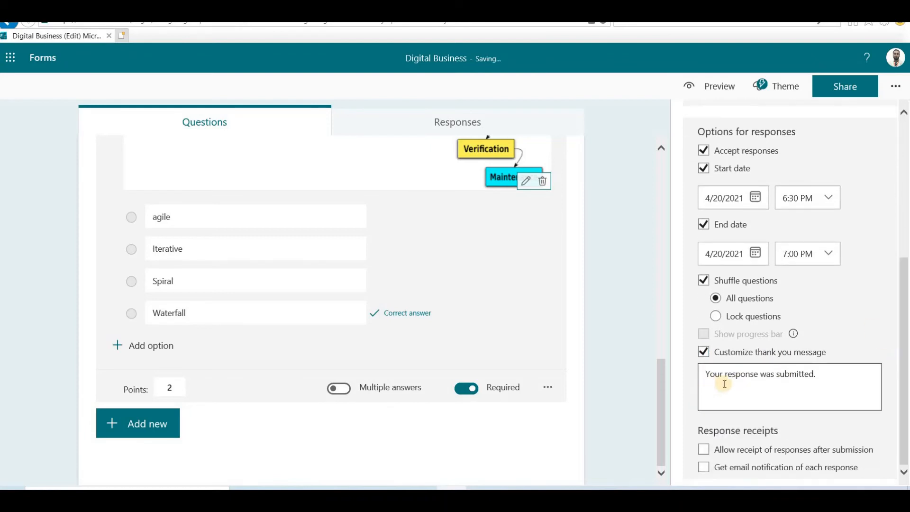
Append a sentence starting "Thank you so" to the thank you message and allow receipt of responses after submission.
{"action": "left_click", "coordinate": [823, 374]}
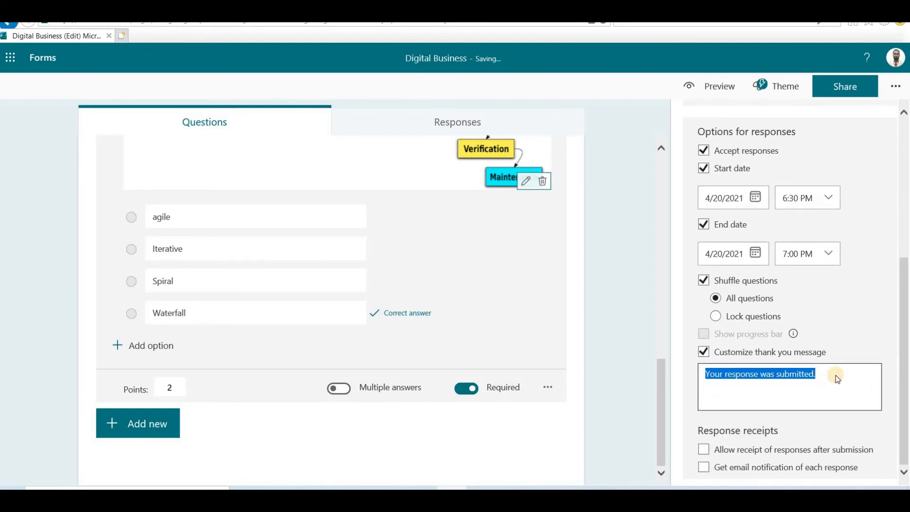
{"action": "left_click", "coordinate": [831, 373]}
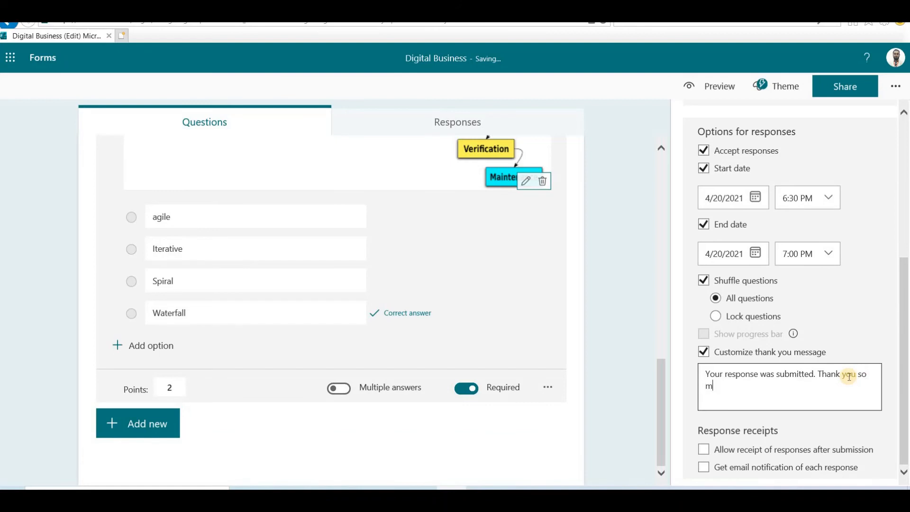
{"action": "left_click", "coordinate": [705, 451]}
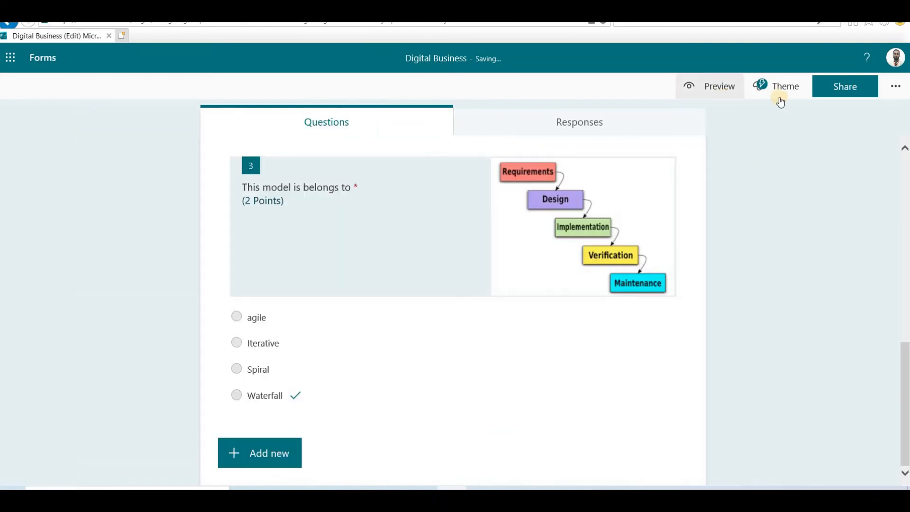
Apply the theme with the bright corridor background and blue-grey header to the quiz.
{"action": "left_click", "coordinate": [775, 90]}
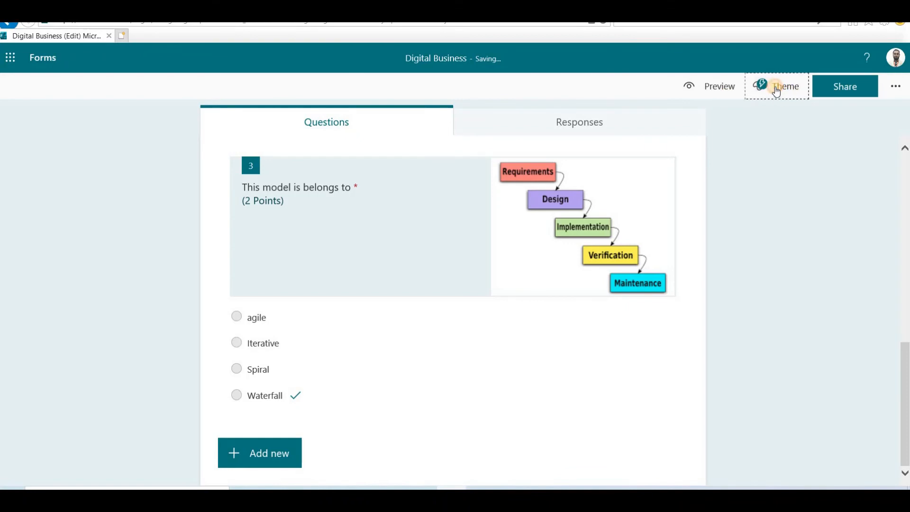
{"action": "scroll", "coordinate": [797, 268], "scroll_direction": "down", "scroll_amount": 3}
{"action": "scroll", "coordinate": [797, 267], "scroll_direction": "down", "scroll_amount": 8}
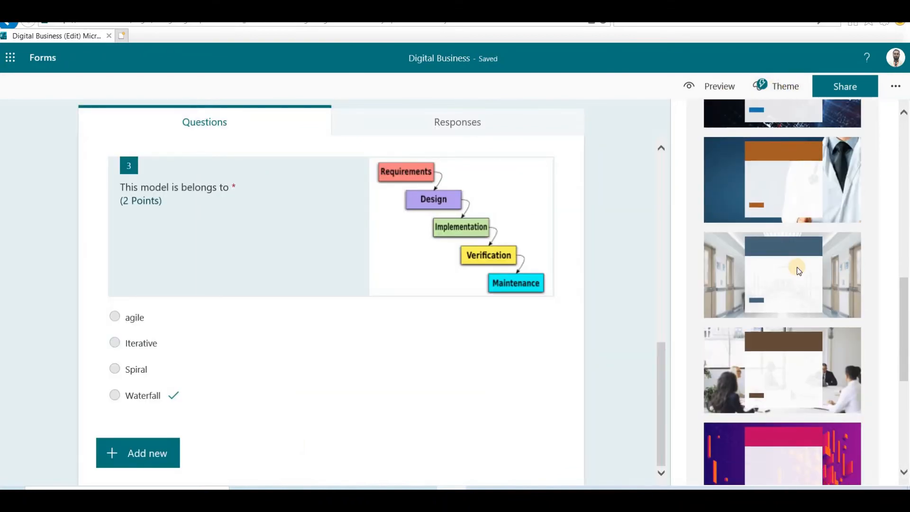
{"action": "left_click", "coordinate": [724, 271]}
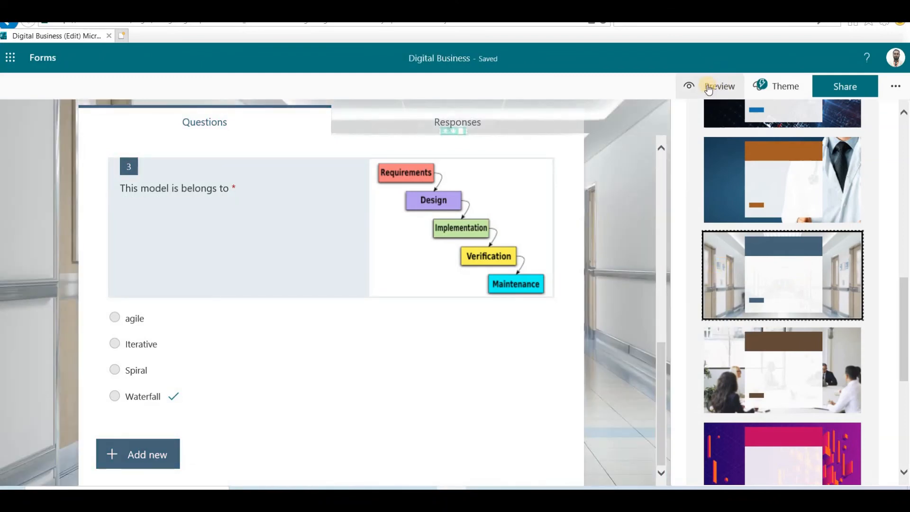
Preview the quiz and look through its questions in both the computer and mobile views.
{"action": "left_click", "coordinate": [708, 89]}
{"action": "scroll", "coordinate": [315, 256], "scroll_direction": "down", "scroll_amount": 3}
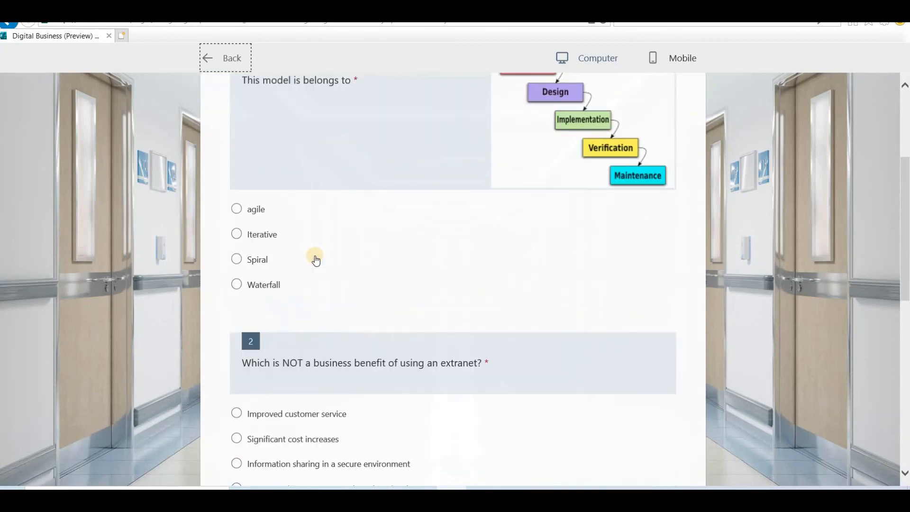
{"action": "scroll", "coordinate": [316, 260], "scroll_direction": "down", "scroll_amount": 1}
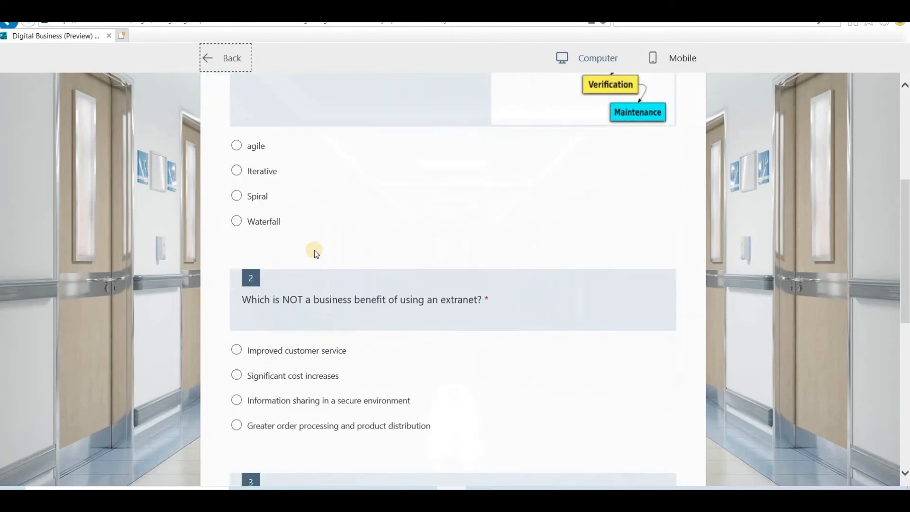
{"action": "scroll", "coordinate": [313, 230], "scroll_direction": "down", "scroll_amount": 2}
{"action": "scroll", "coordinate": [313, 230], "scroll_direction": "down", "scroll_amount": 3}
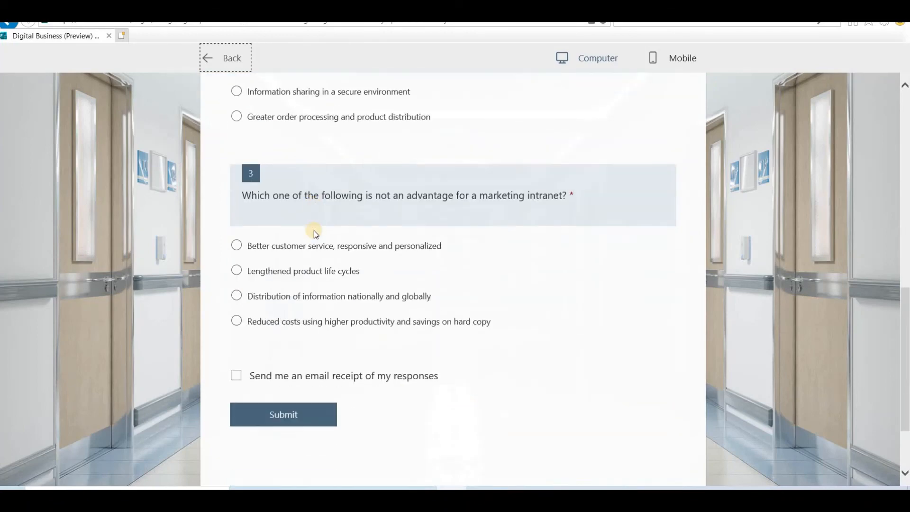
{"action": "scroll", "coordinate": [314, 230], "scroll_direction": "down", "scroll_amount": 2}
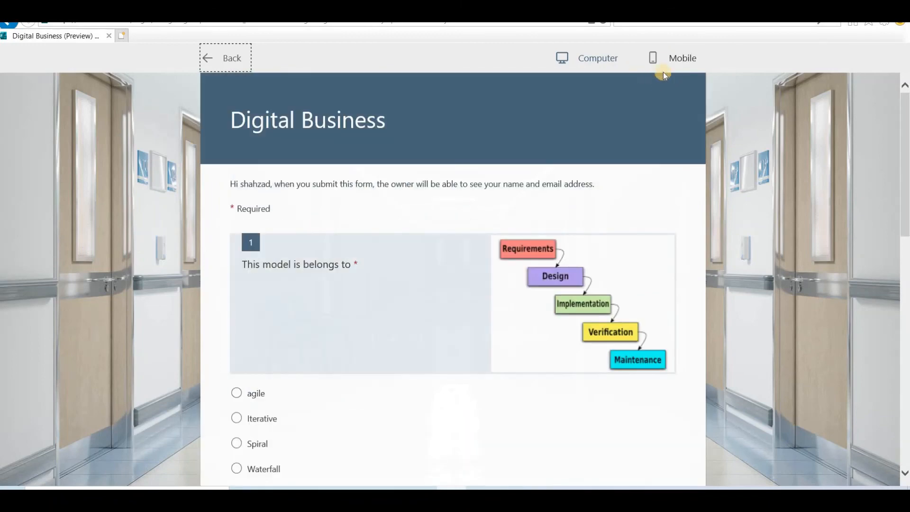
{"action": "left_click", "coordinate": [665, 58]}
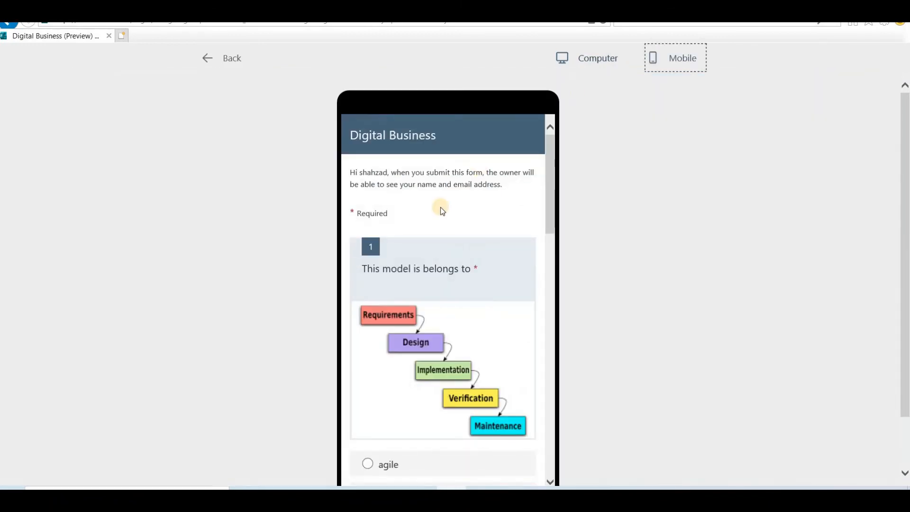
{"action": "scroll", "coordinate": [441, 209], "scroll_direction": "down", "scroll_amount": 5}
{"action": "scroll", "coordinate": [442, 211], "scroll_direction": "down", "scroll_amount": 10}
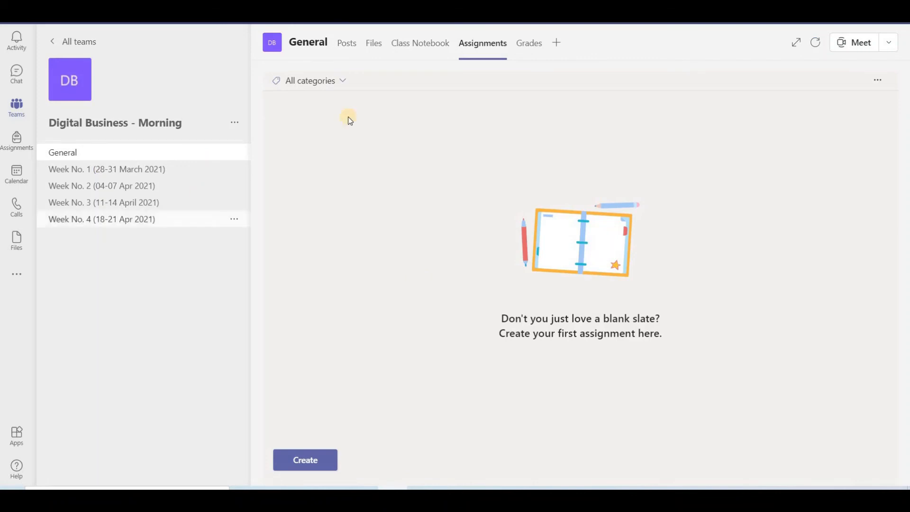
Switch to Teams, refresh the Digital Business - Morning assignments, and check the possible points in the Digital Business draft assignment.
{"action": "left_click", "coordinate": [815, 43]}
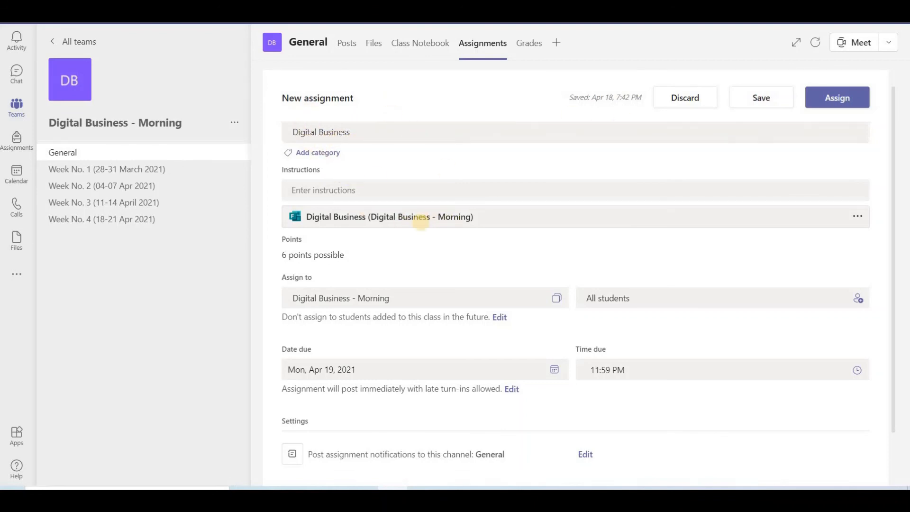
{"action": "left_click_drag", "start_coordinate": [286, 254], "coordinate": [352, 256]}
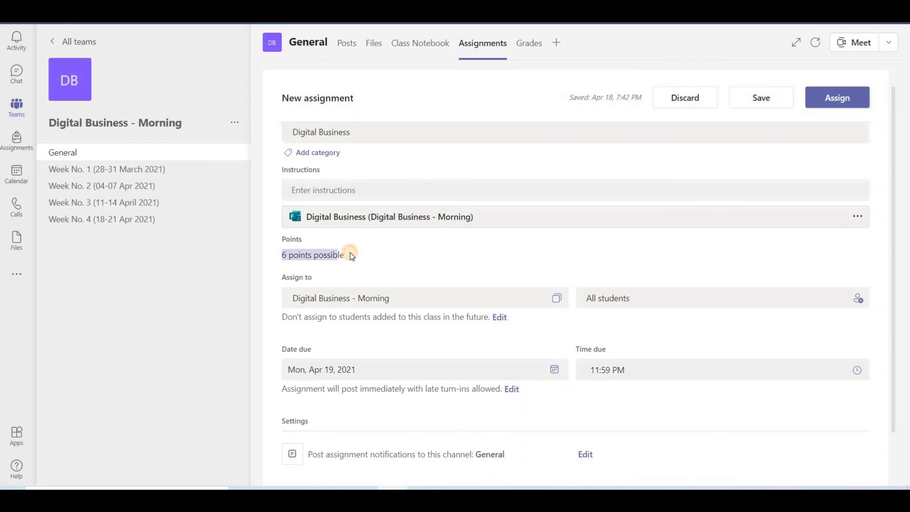